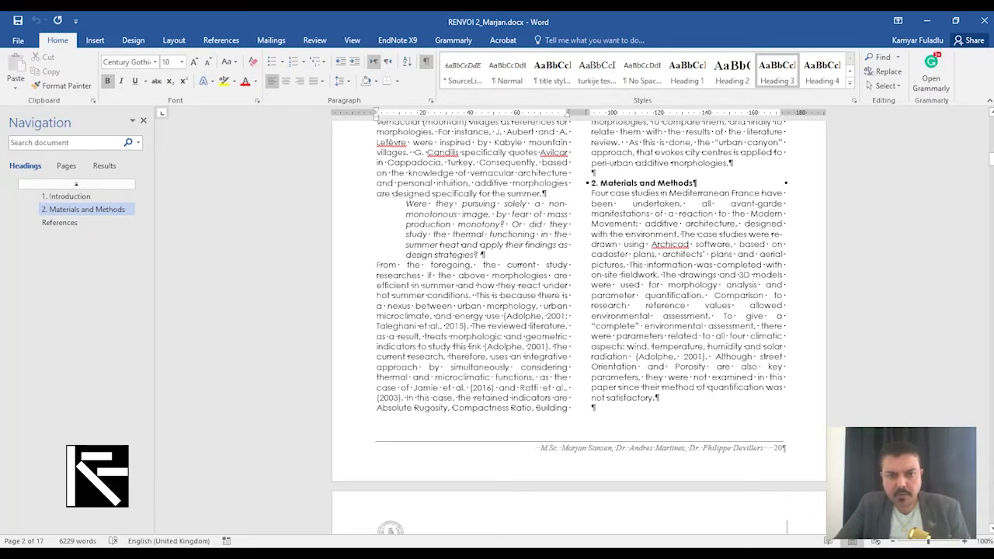
# - Select the (Adolphe, 2001) in-text citation in the manuscript
pyautogui.scroll(-3, 578, 326)
pyautogui.scroll(1, 578, 326)
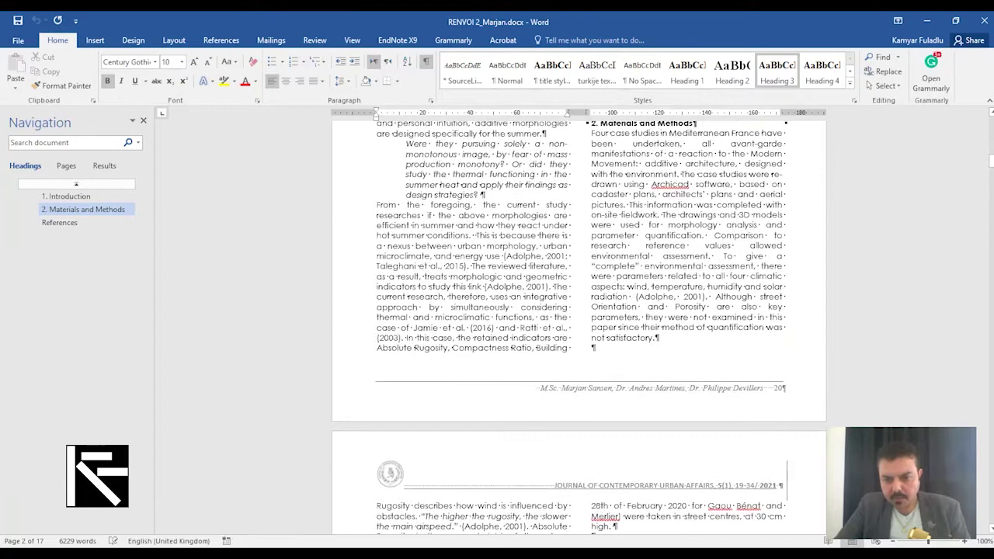
pyautogui.scroll(4, 579, 326)
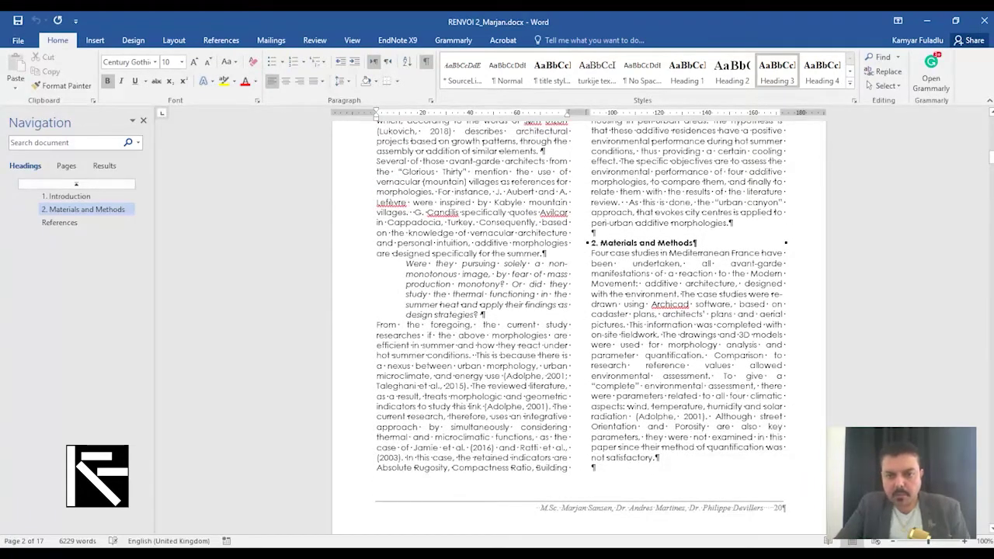
pyautogui.moveTo(636, 417); pyautogui.dragTo(702, 417)
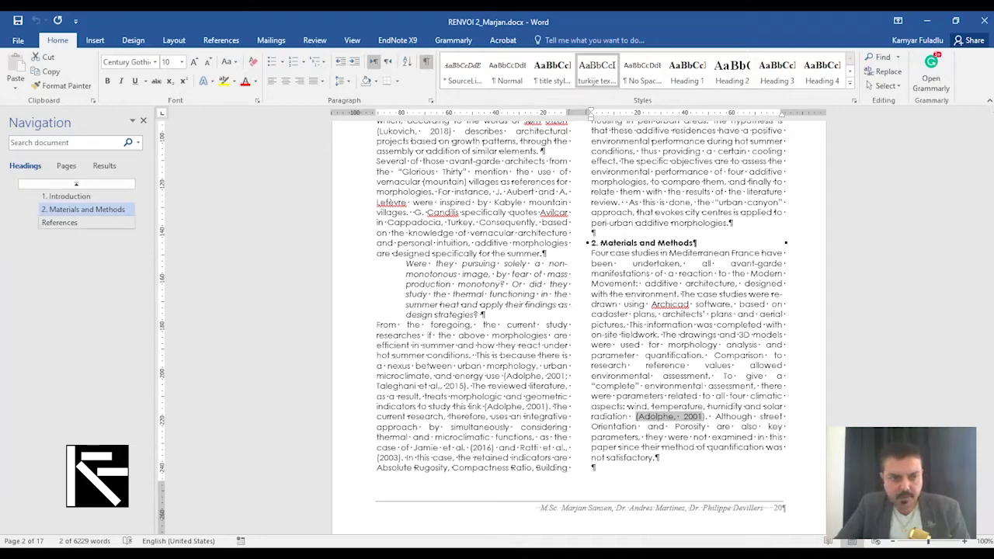
# - Jump to the References section and scroll through the reference list on page 14
pyautogui.click(55, 222)
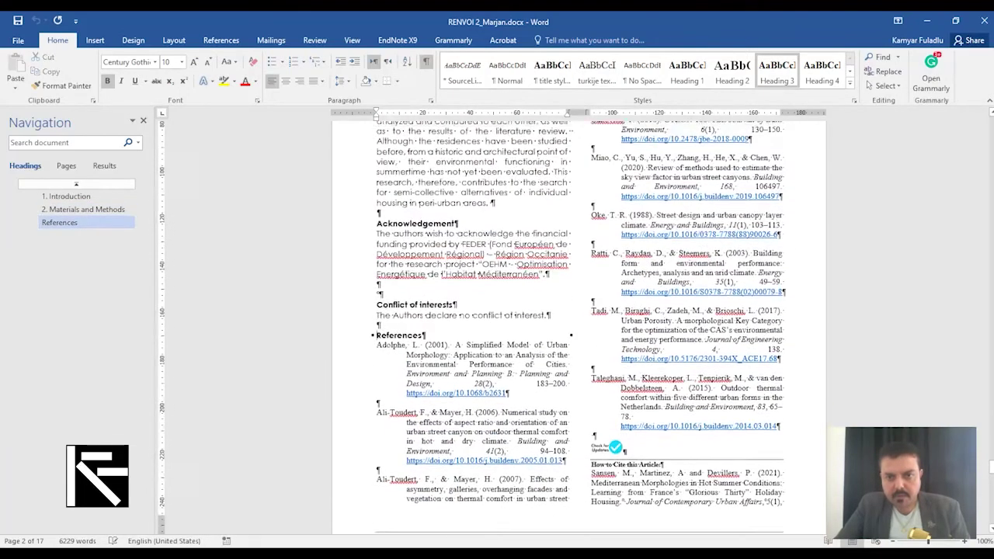
pyautogui.scroll(-3, 578, 326)
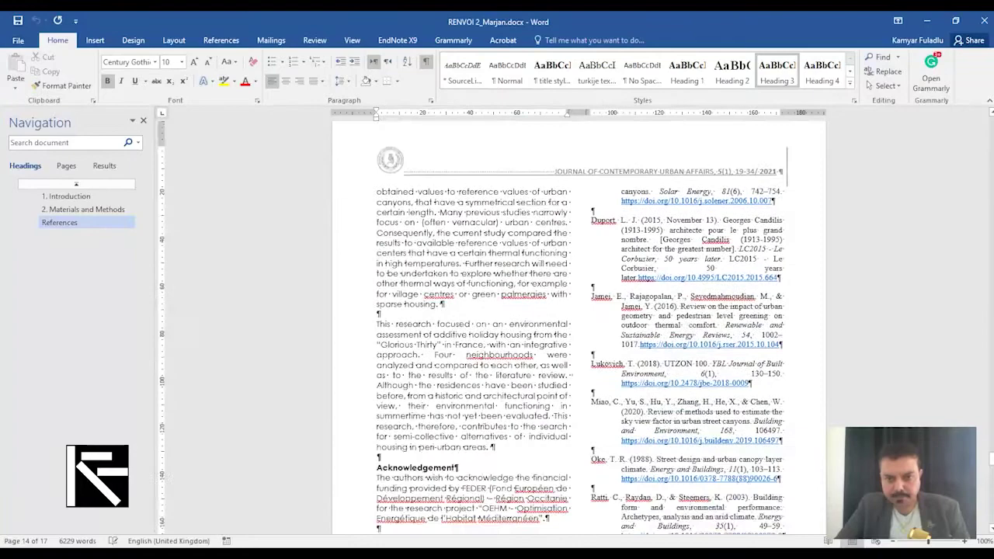
pyautogui.scroll(-2, 579, 326)
pyautogui.scroll(-1, 578, 326)
pyautogui.scroll(2, 579, 326)
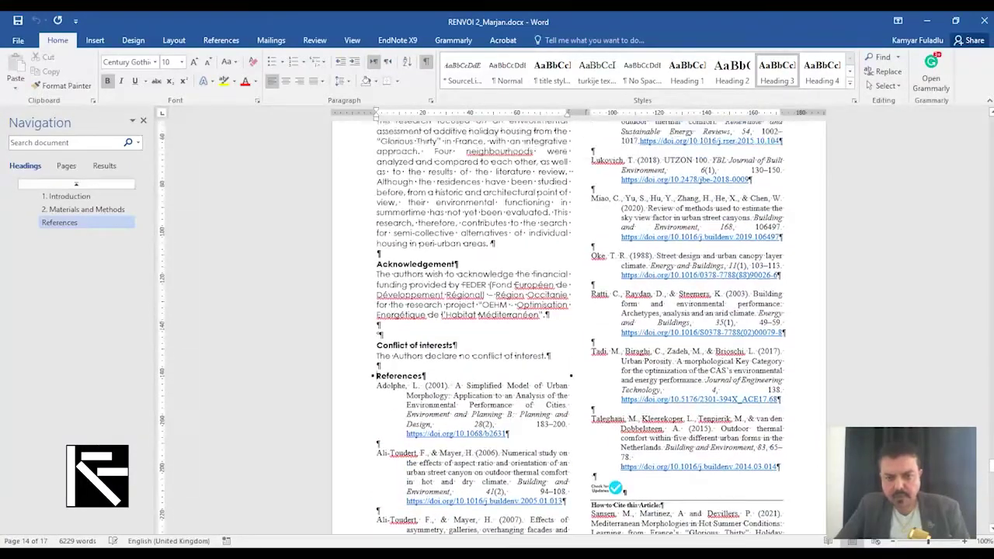
pyautogui.scroll(4, 579, 326)
pyautogui.scroll(1, 579, 326)
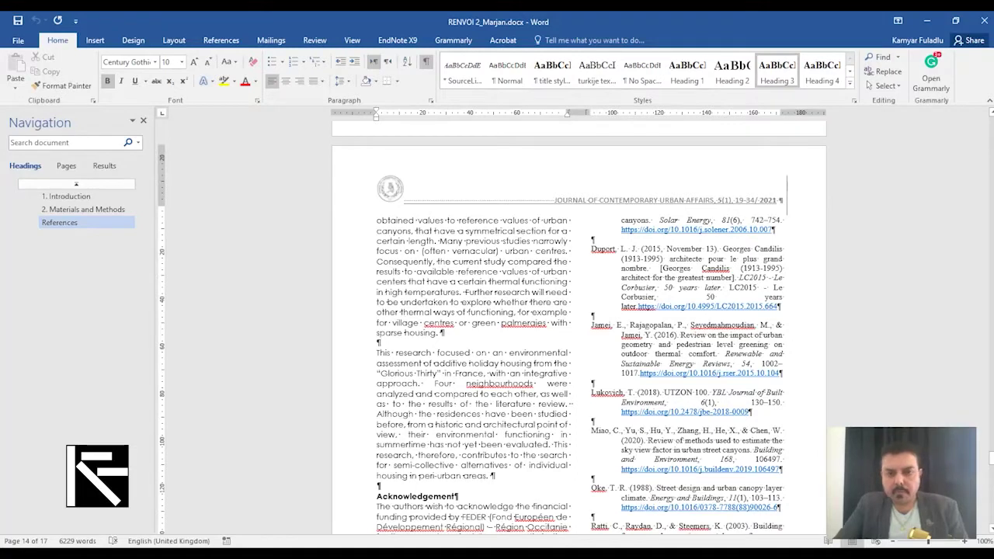
# - Check the EndNote X9 ribbon's citation style list and leave it on APA 6th
pyautogui.click(398, 39)
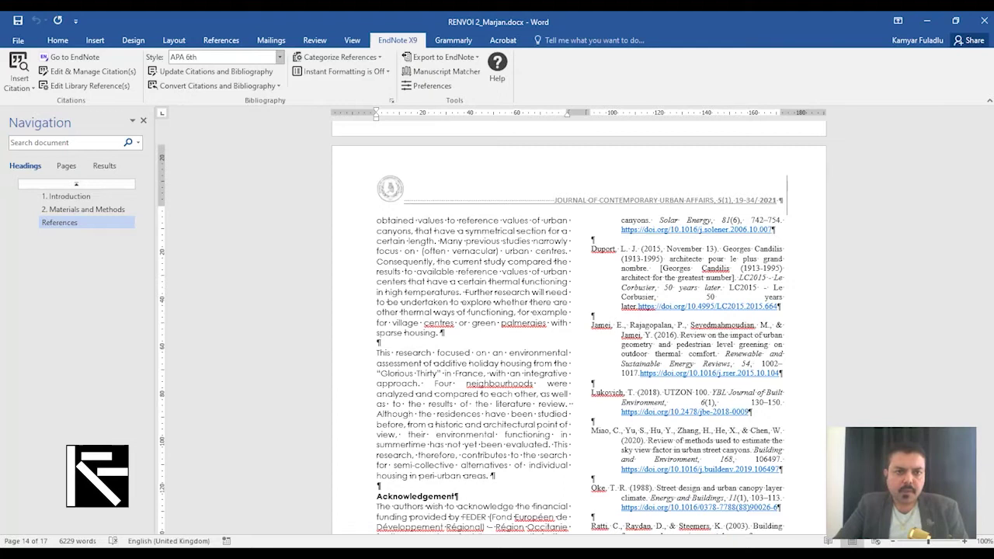
pyautogui.click(280, 57)
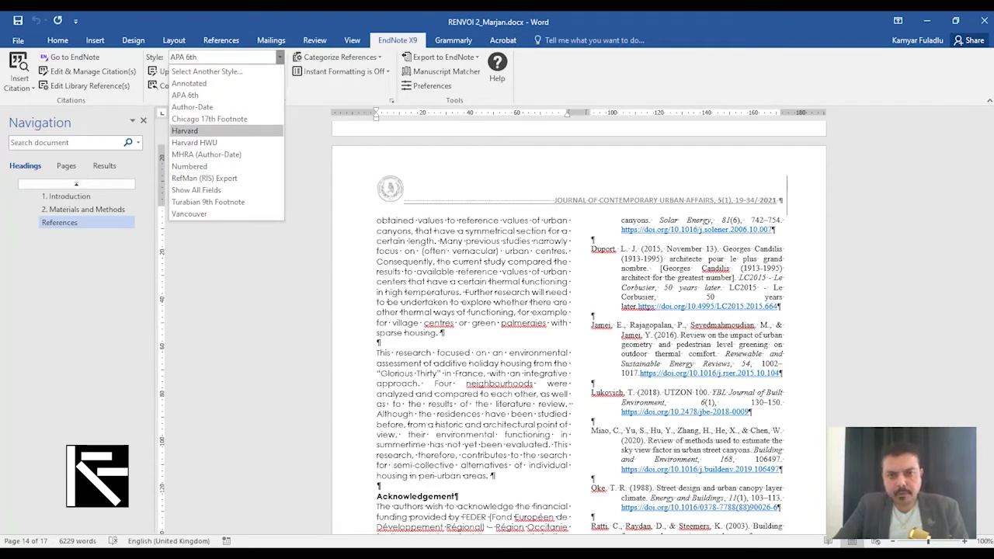
pyautogui.press('Escape')
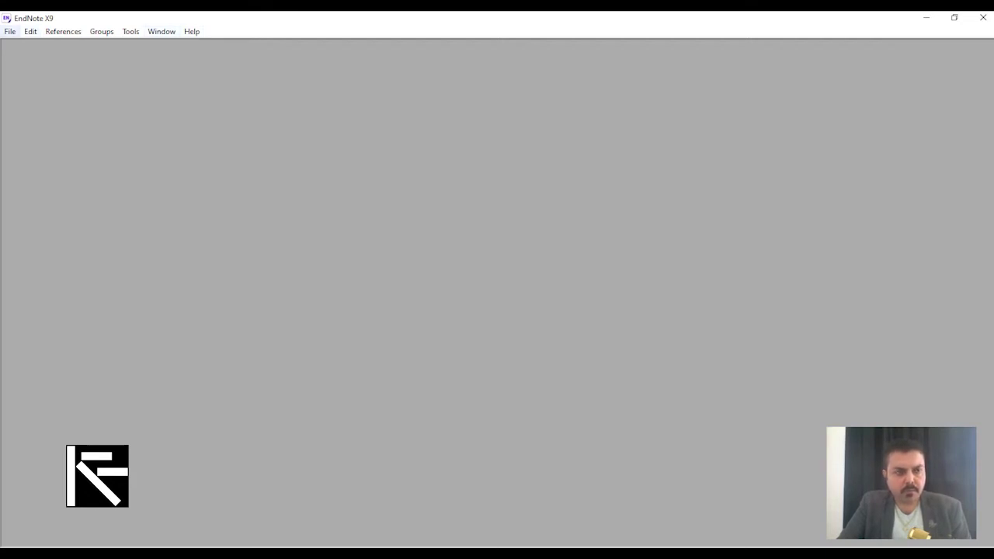
# - Create a new library 'My EndNote Library.enl' in the Kamyar folder on drive C
pyautogui.click(10, 31)
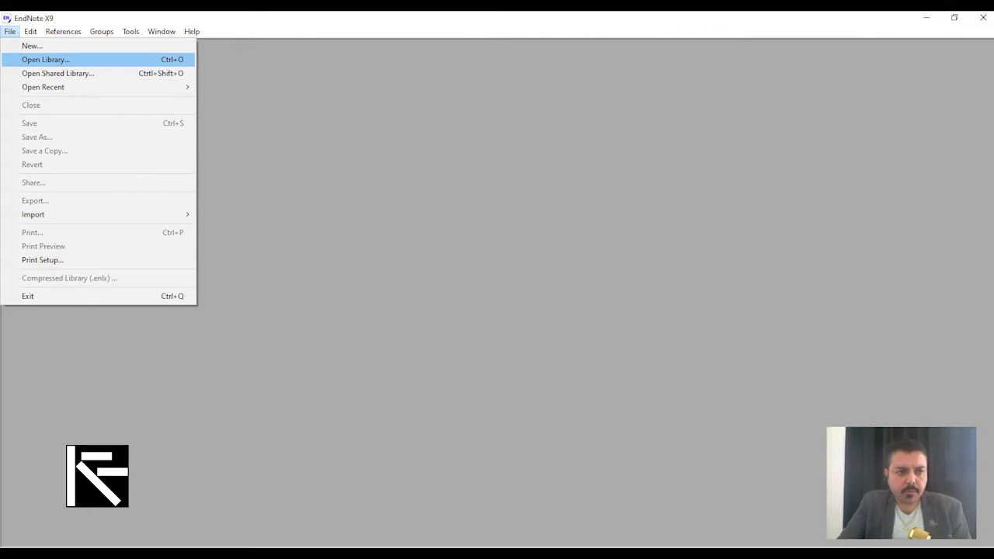
pyautogui.press('Up')
pyautogui.press('Return')
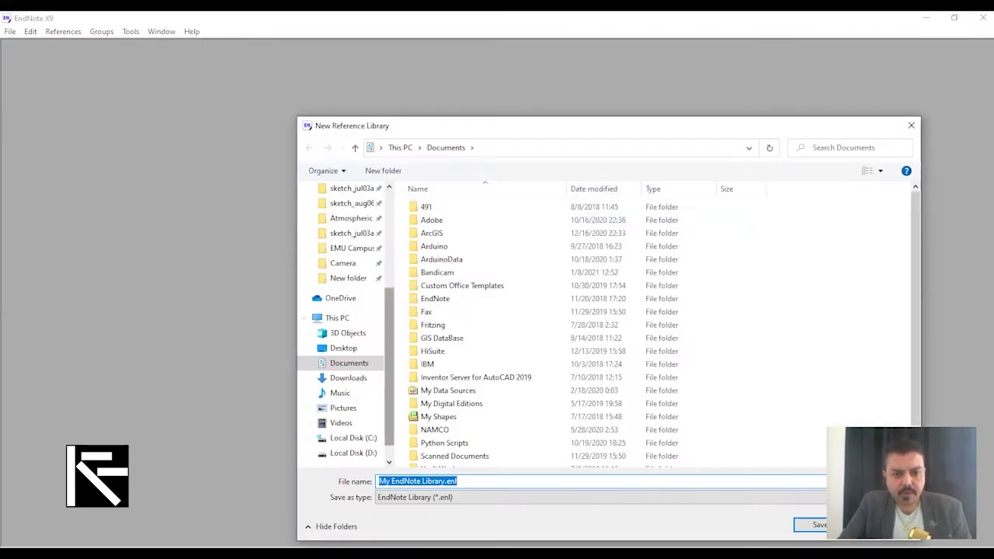
pyautogui.scroll(5, 346, 326)
pyautogui.scroll(-2, 345, 326)
pyautogui.scroll(-4, 345, 326)
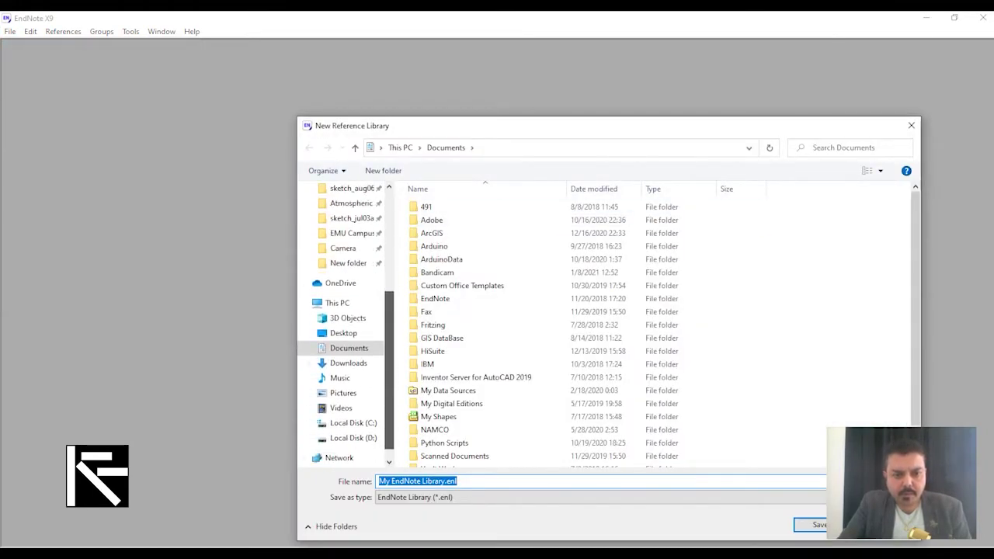
pyautogui.click(354, 422)
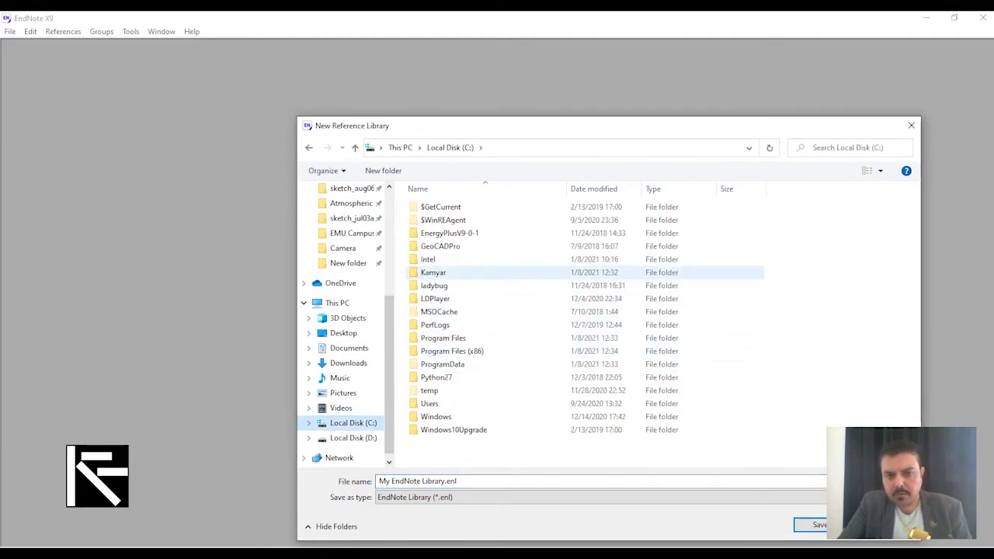
pyautogui.doubleClick(434, 272)
pyautogui.moveTo(505, 125); pyautogui.dragTo(348, 81)
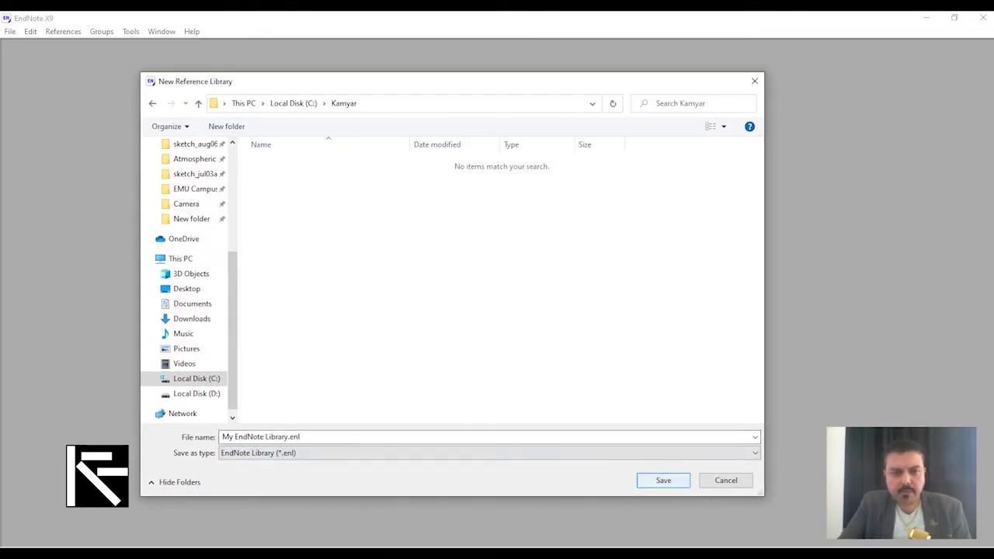
pyautogui.click(663, 480)
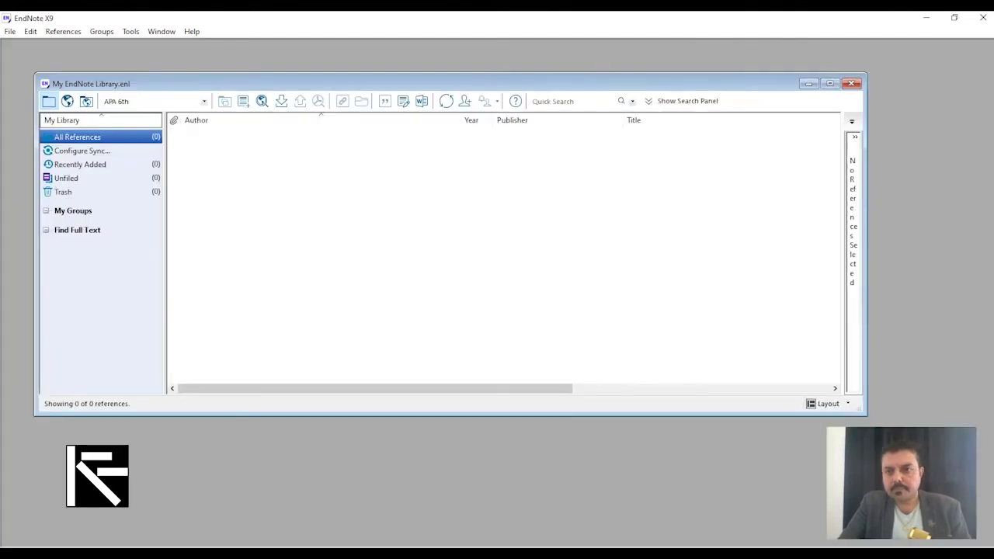
# - Maximize the library window, browse a blank reference's types, and close it unsaved
pyautogui.click(829, 83)
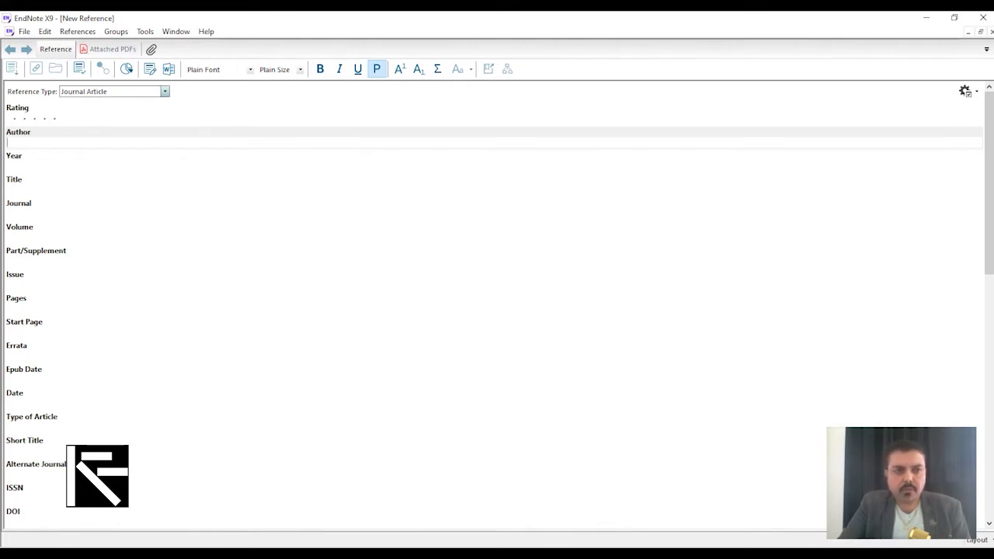
pyautogui.hotkey('alt', 'Down')
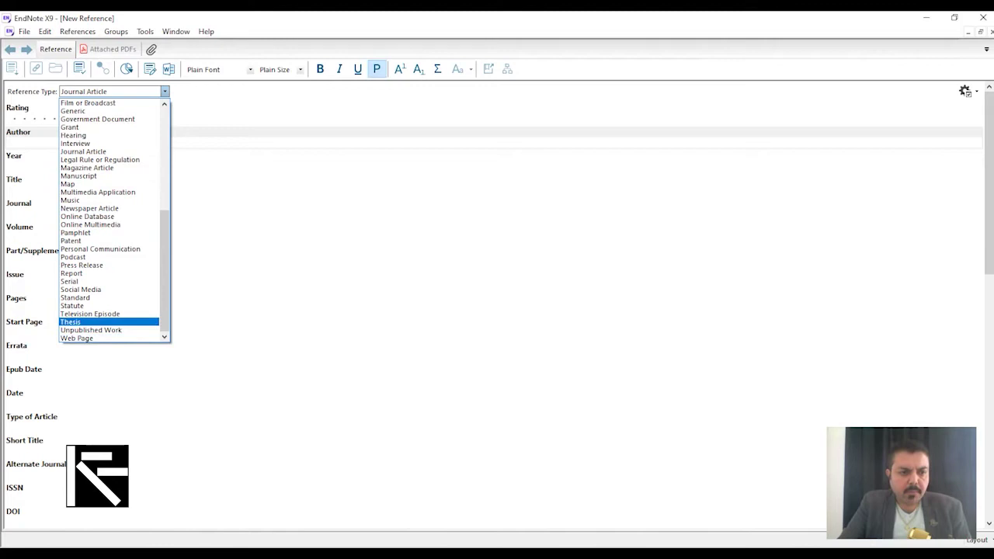
pyautogui.scroll(4, 109, 221)
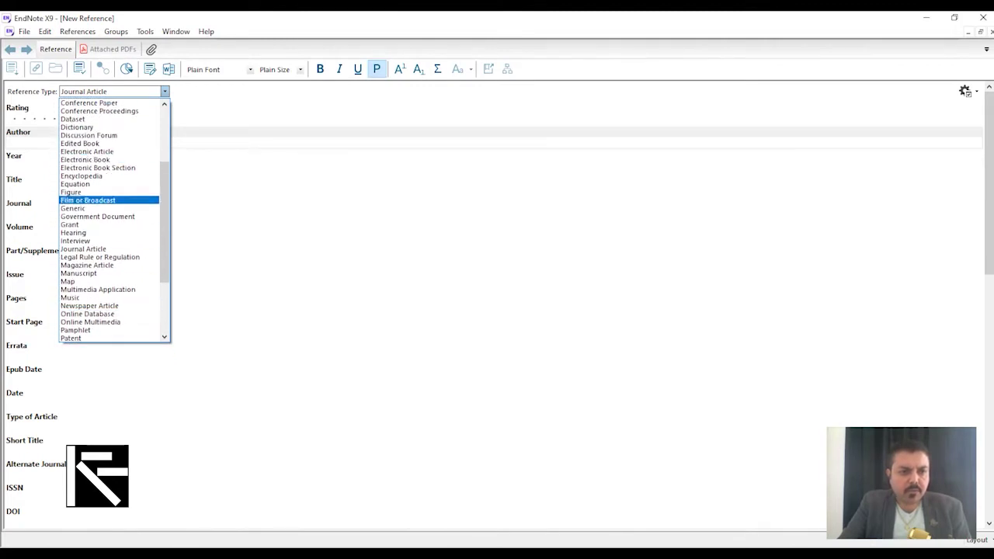
pyautogui.scroll(1, 109, 221)
pyautogui.scroll(3, 108, 221)
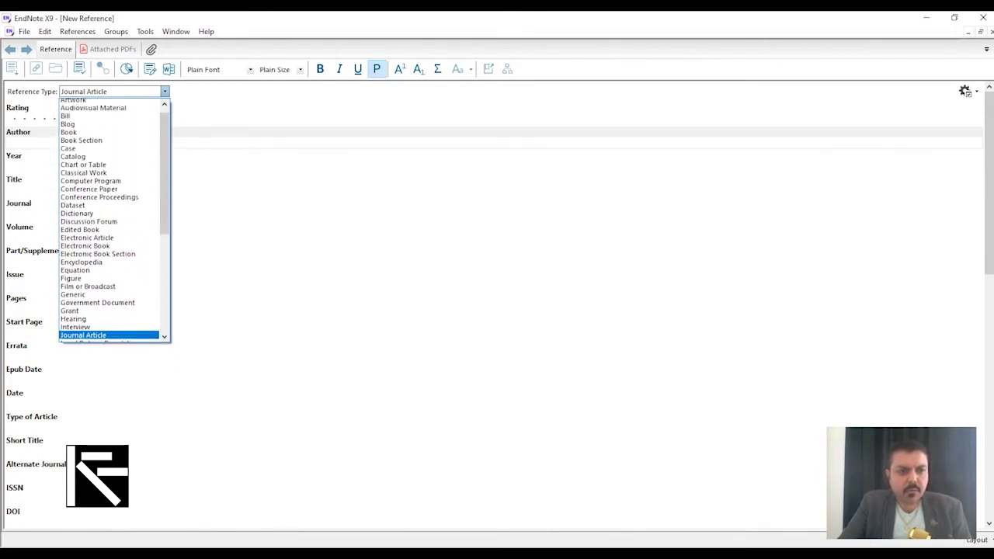
pyautogui.scroll(-1, 109, 210)
pyautogui.scroll(-7, 109, 233)
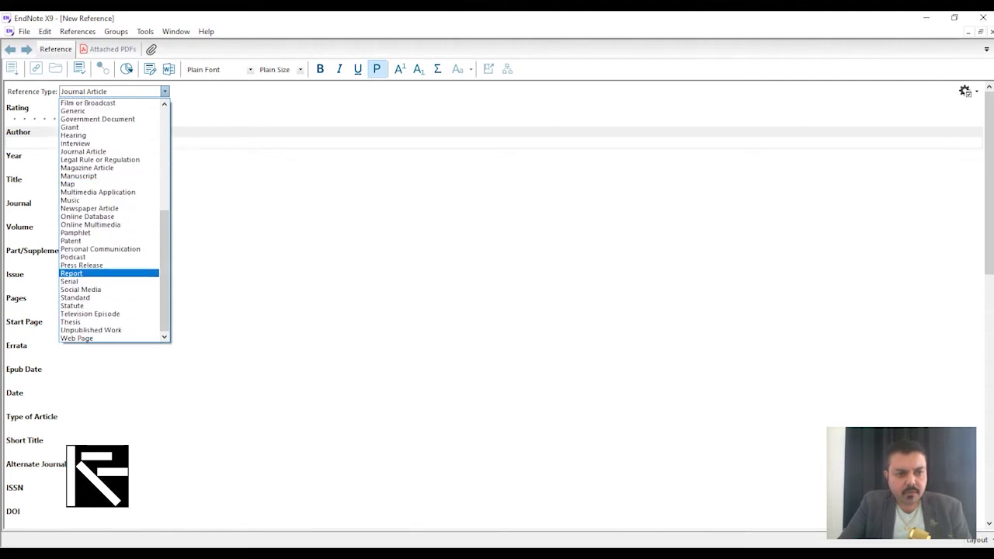
pyautogui.scroll(7, 109, 222)
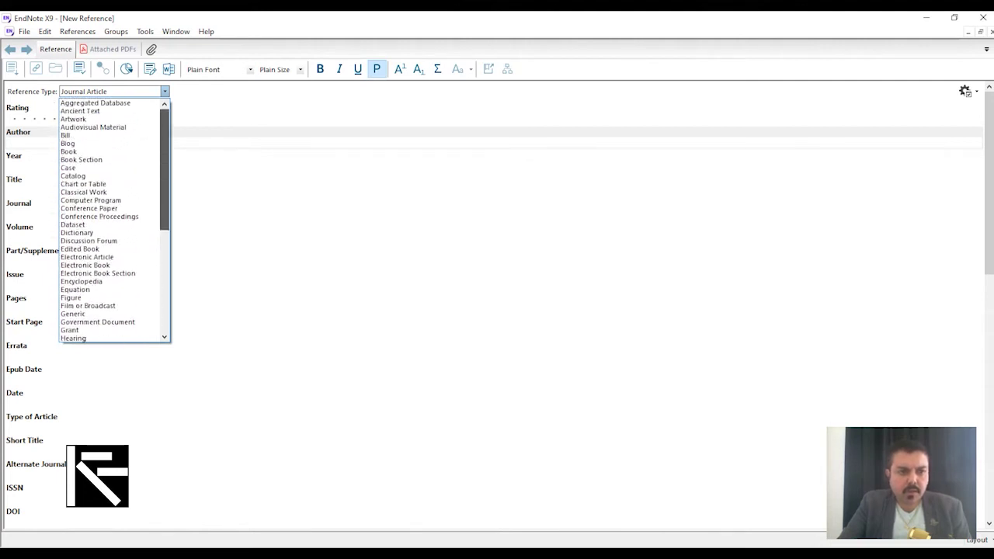
pyautogui.scroll(-5, 114, 221)
pyautogui.scroll(5, 114, 221)
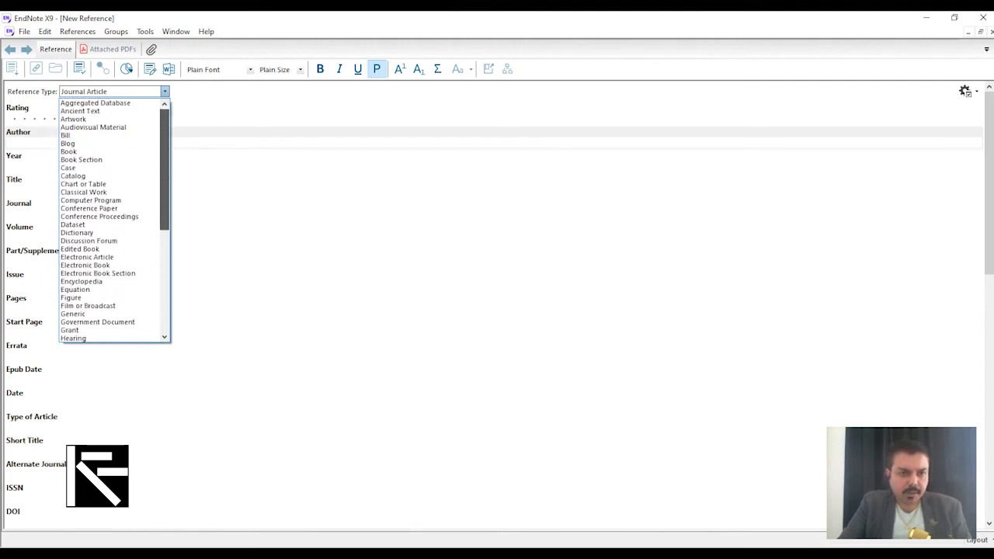
pyautogui.press('Escape')
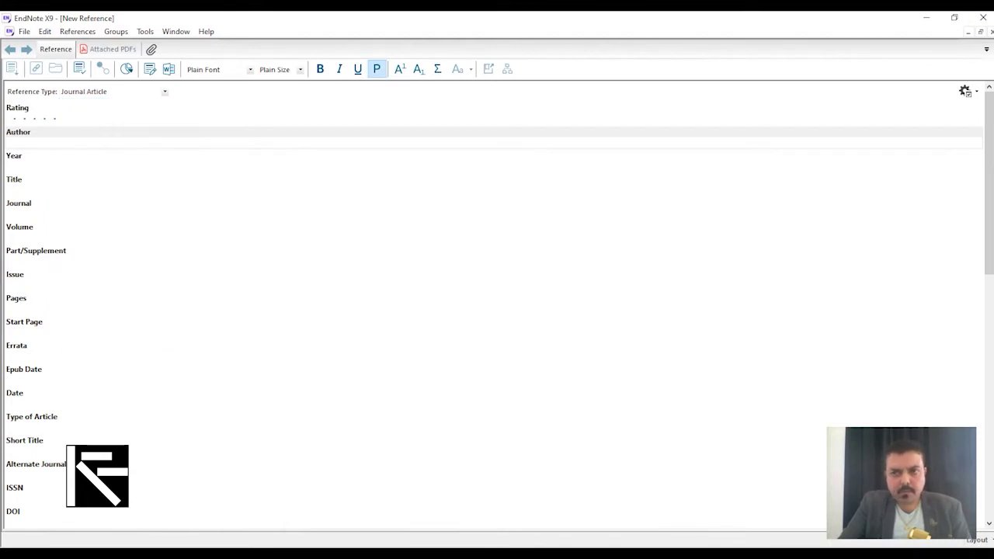
pyautogui.hotkey('ctrl', 'w')
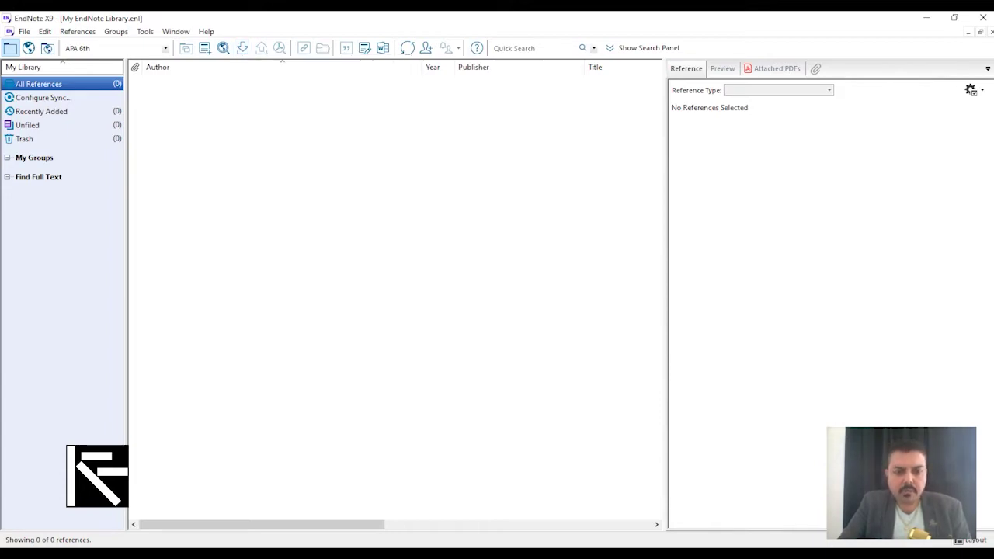
# - Return from EndNote to the Word manuscript's reference list on page 15
pyautogui.click(413, 553)
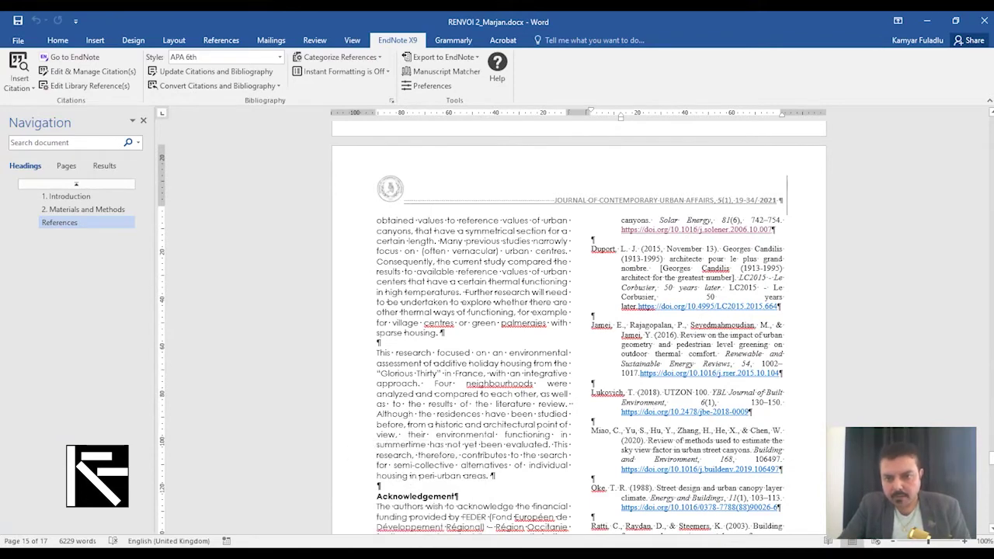
pyautogui.click(413, 552)
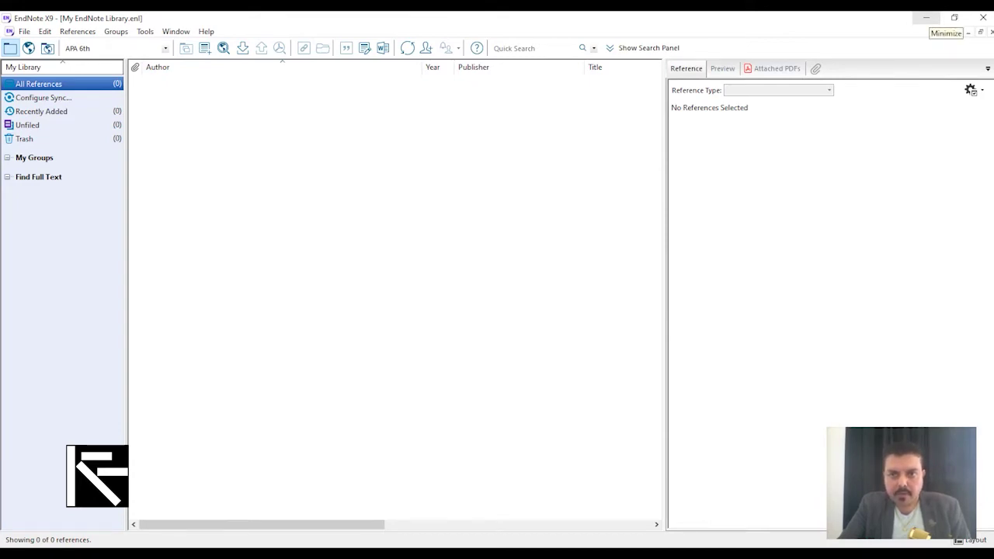
pyautogui.click(926, 19)
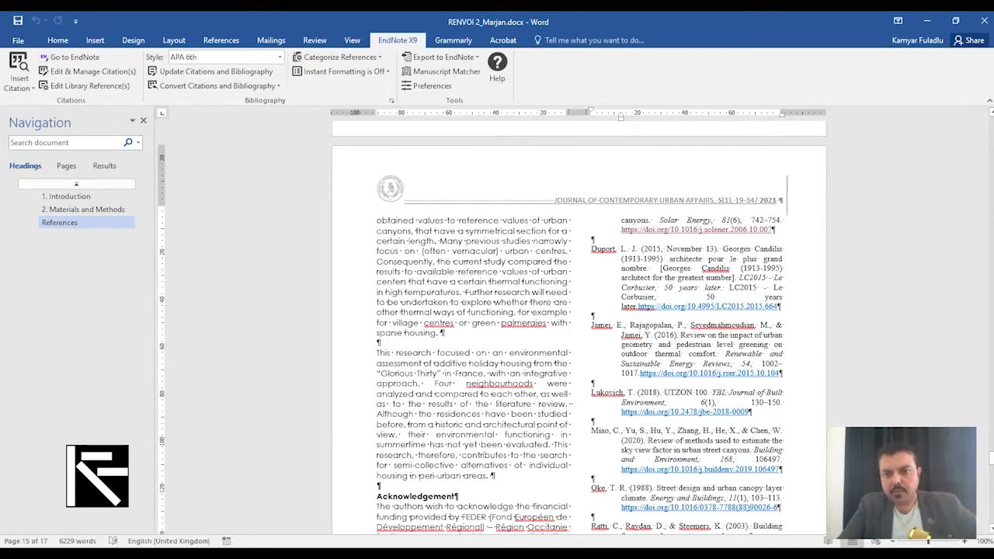
# - Export the Solar Energy article's citation from ScienceDirect as an RIS file
pyautogui.keyDown('ctrl'); pyautogui.click(722, 230); pyautogui.keyUp('ctrl')
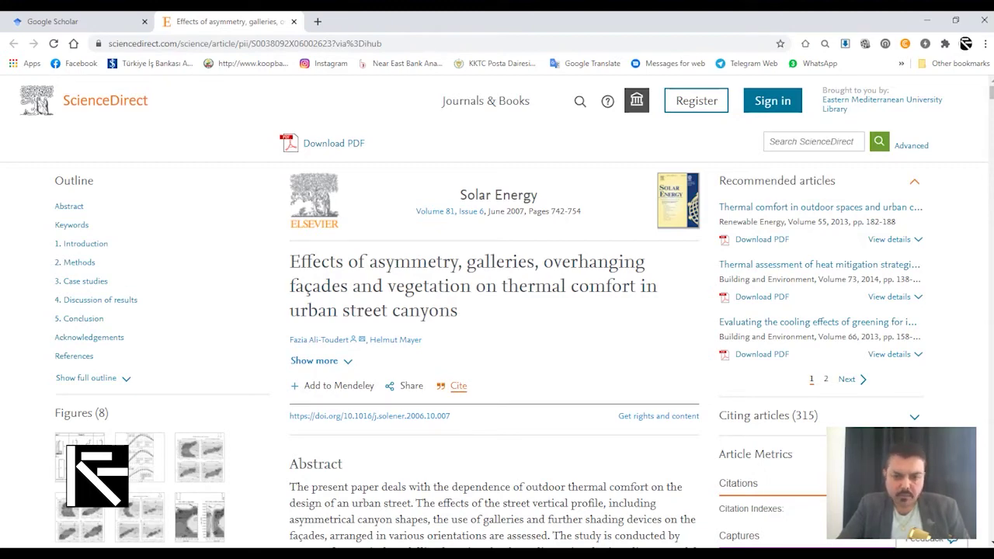
pyautogui.click(456, 385)
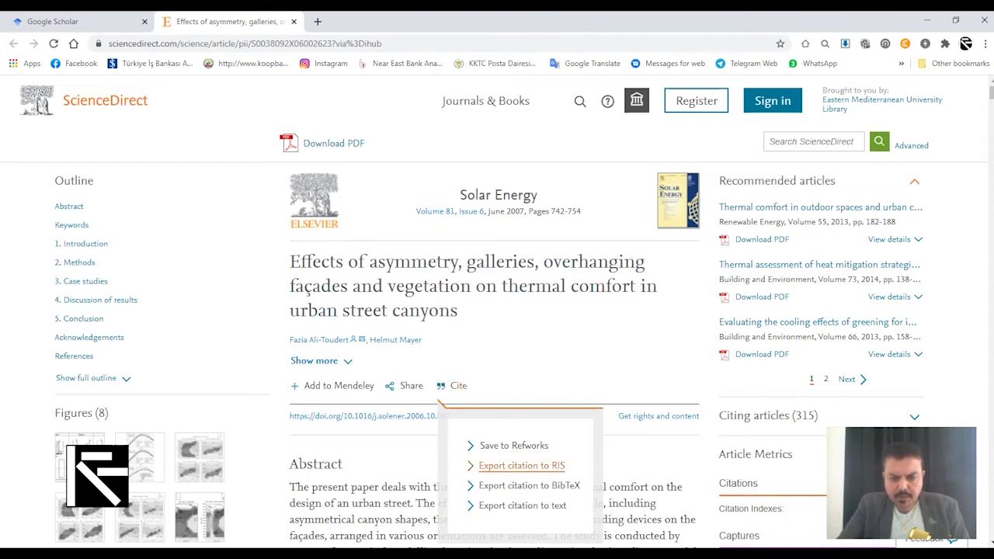
pyautogui.click(521, 465)
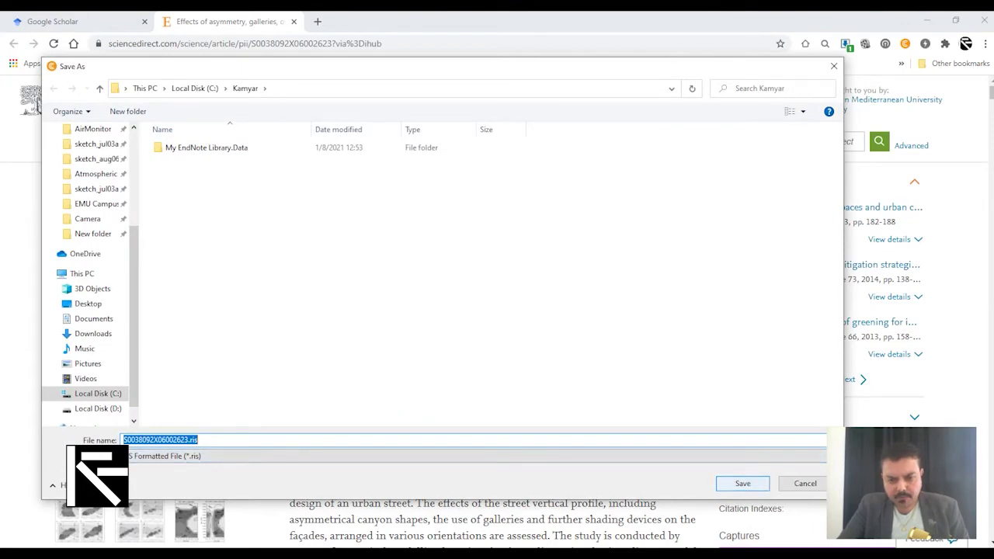
pyautogui.click(742, 483)
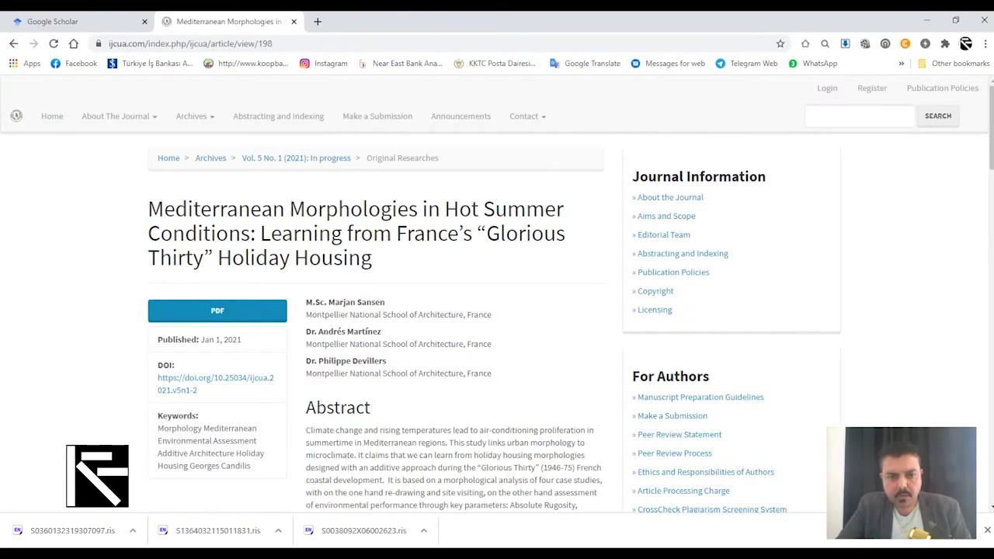
# - Save the Mediterranean Morphologies article's RIS citation from its How to Cite section
pyautogui.scroll(-3, 497, 311)
pyautogui.scroll(-5, 496, 311)
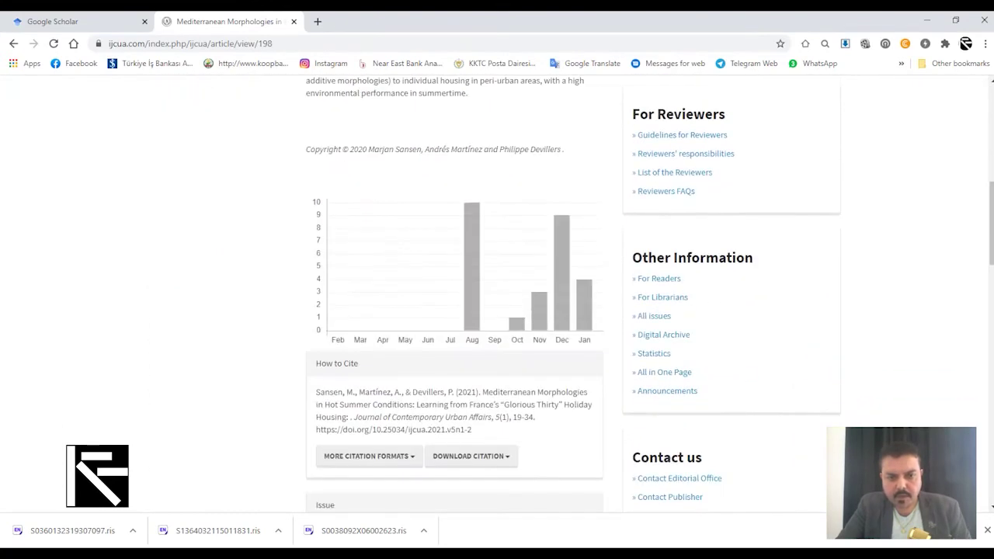
pyautogui.scroll(5, 497, 311)
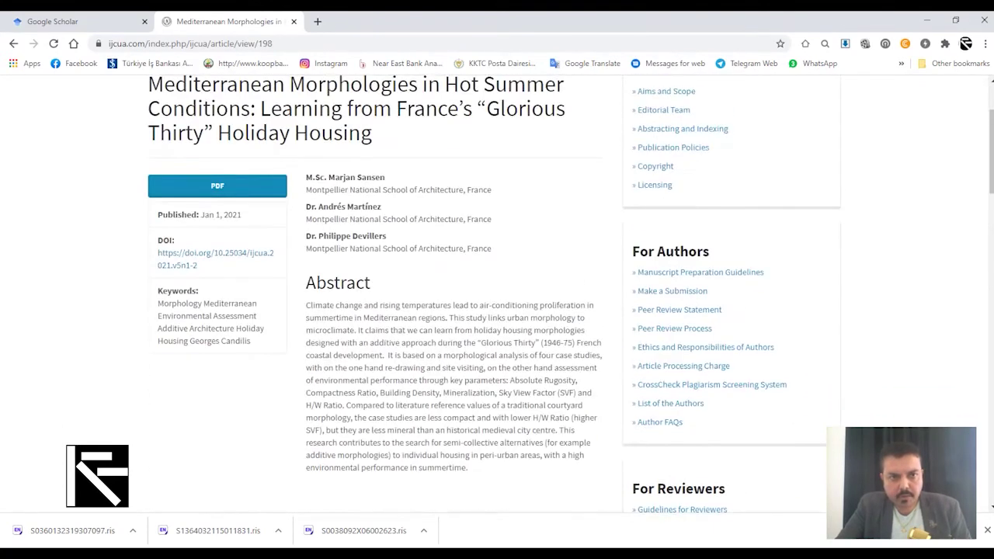
pyautogui.scroll(1, 497, 310)
pyautogui.scroll(-5, 497, 310)
pyautogui.scroll(-4, 497, 311)
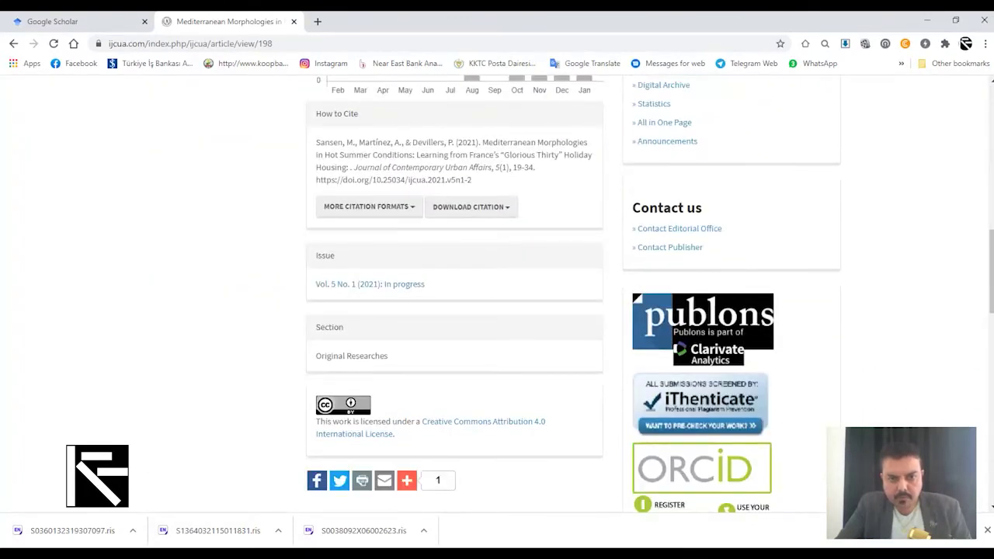
pyautogui.click(471, 206)
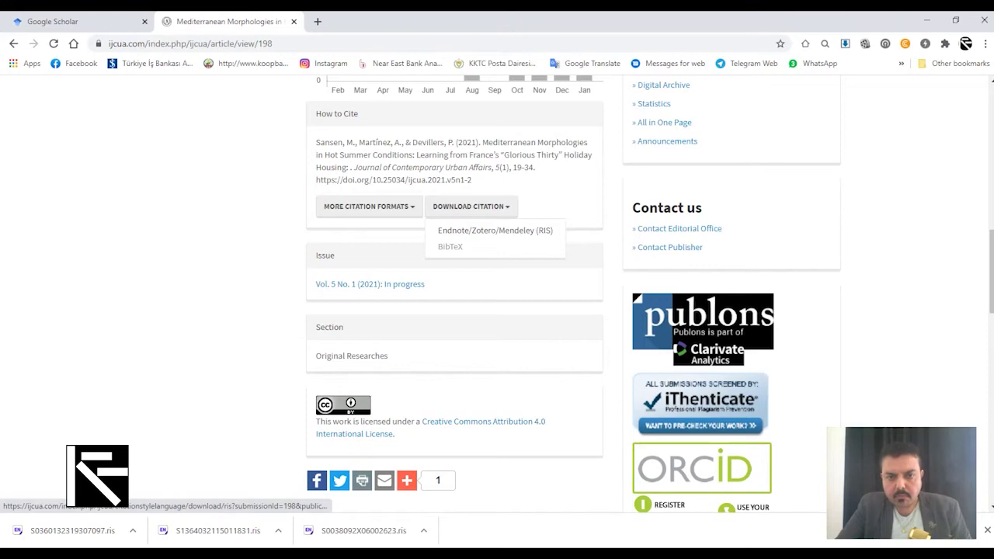
pyautogui.click(494, 230)
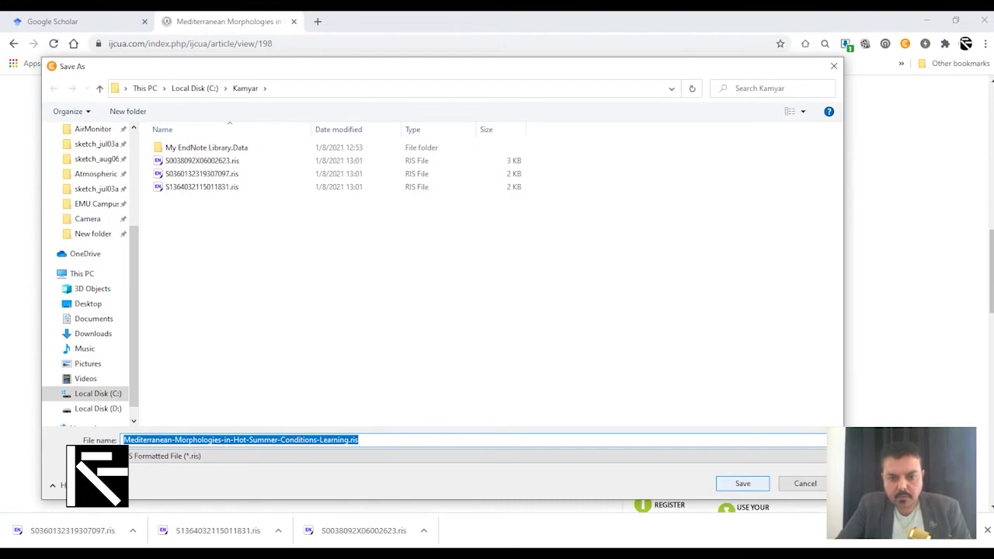
pyautogui.click(742, 483)
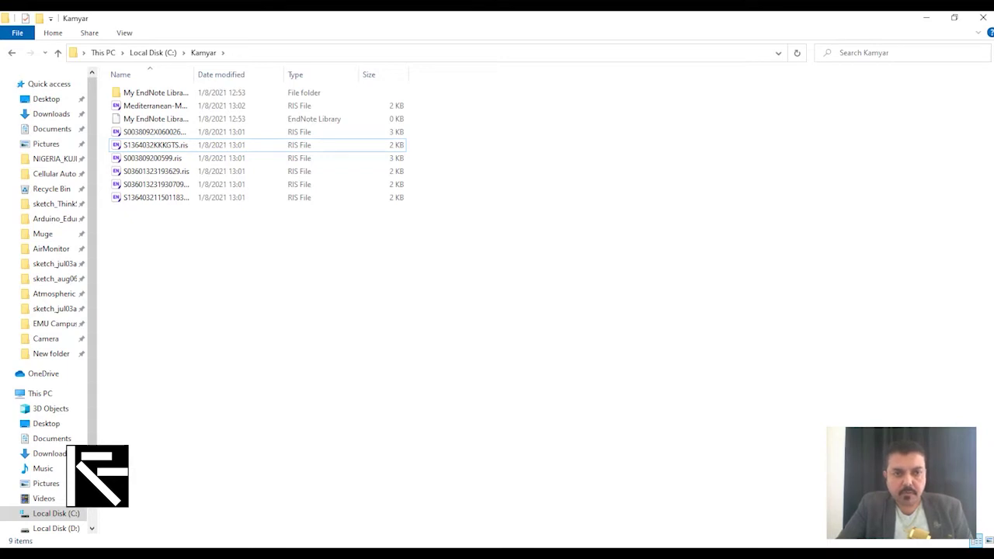
# - Select six RIS files plus the Mediterranean Morphologies RIS file in the Kamyar folder
pyautogui.moveTo(225, 222); pyautogui.dragTo(140, 128)
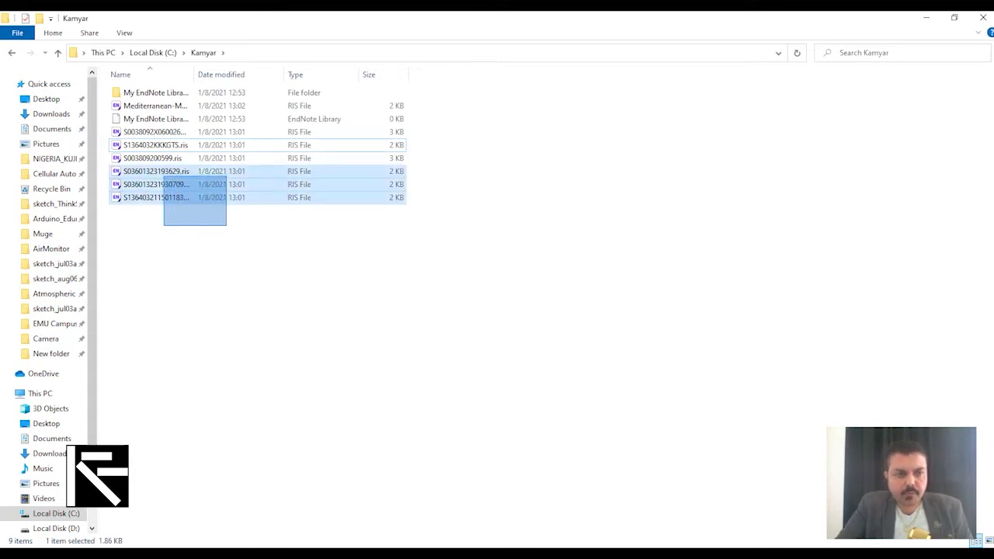
pyautogui.keyDown('ctrl'); pyautogui.click(156, 106); pyautogui.keyUp('ctrl')
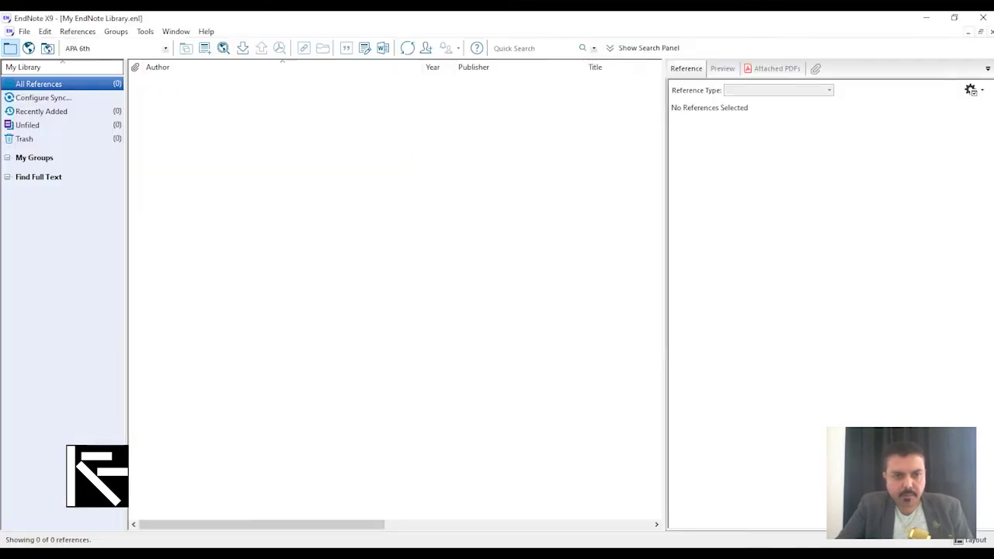
# - Import the RIS files into the library and select the Adolphe 2001 reference
pyautogui.click(25, 31)
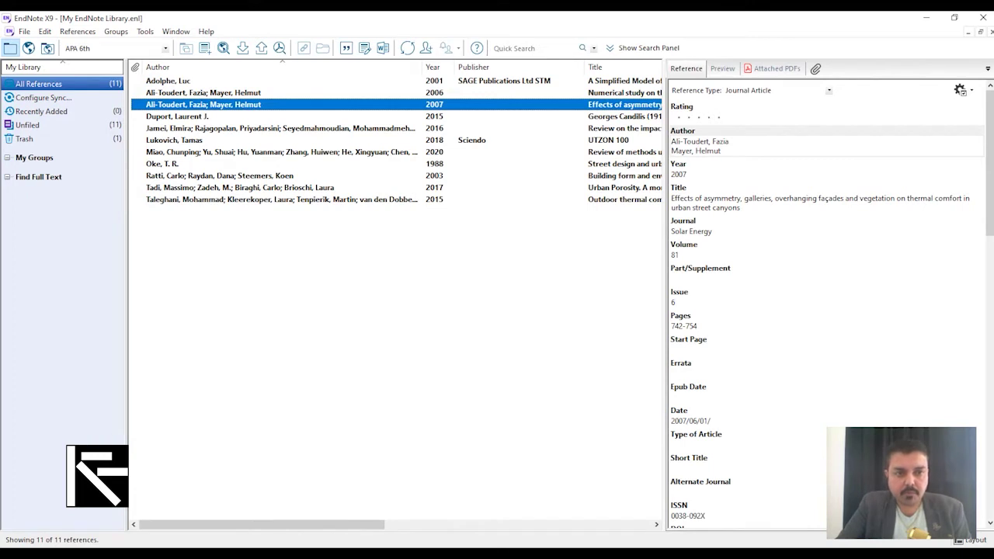
pyautogui.press('Up')
pyautogui.press('Up')
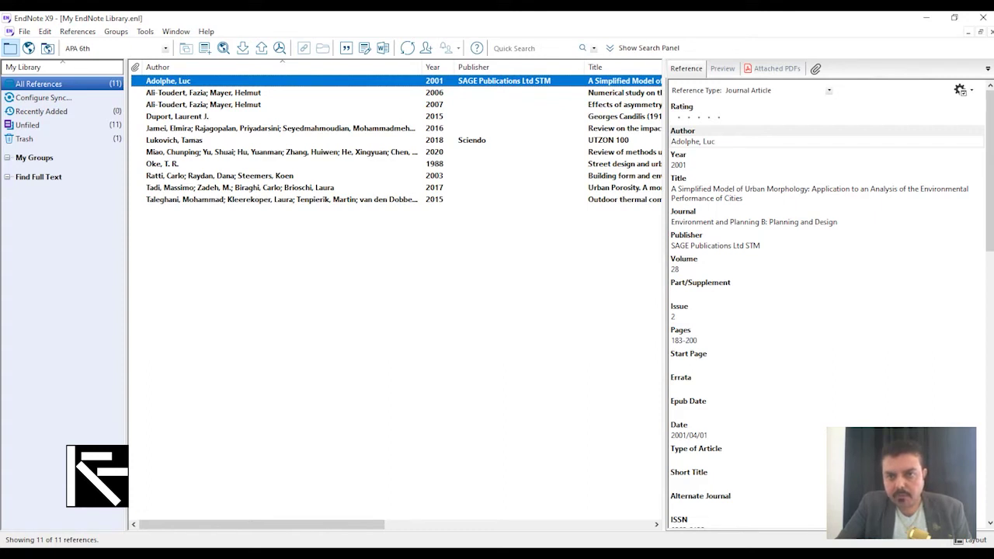
pyautogui.scroll(-1, 827, 303)
pyautogui.scroll(-3, 827, 303)
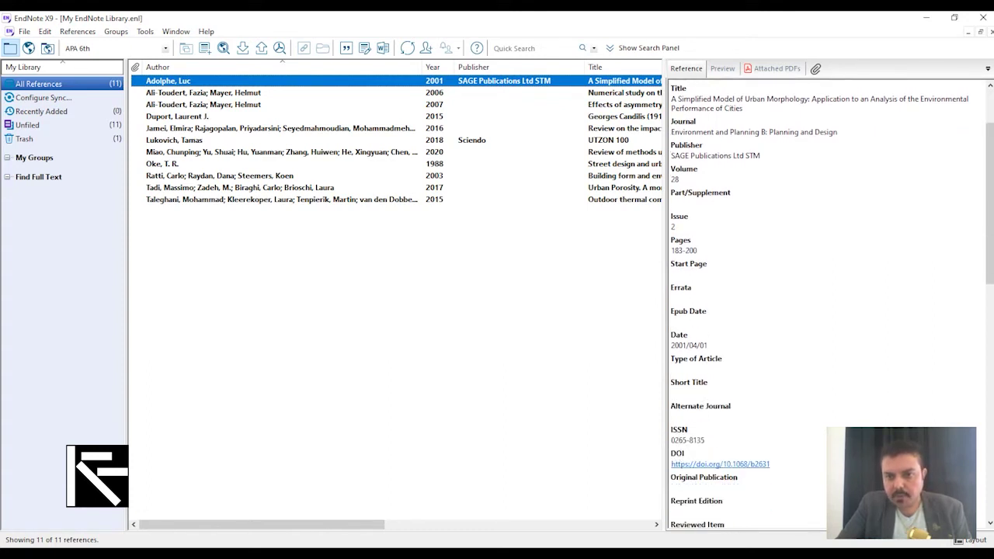
pyautogui.scroll(-1, 827, 302)
# - Review the Adolphe 2001 reference's fields, then go back to the Word manuscript
pyautogui.scroll(-1, 827, 302)
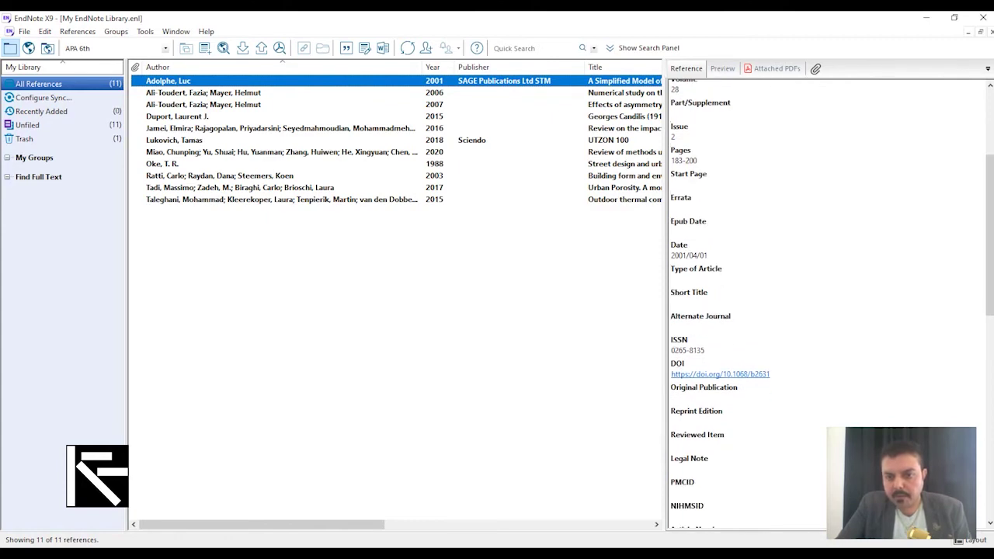
pyautogui.scroll(-1, 826, 303)
pyautogui.scroll(-2, 827, 303)
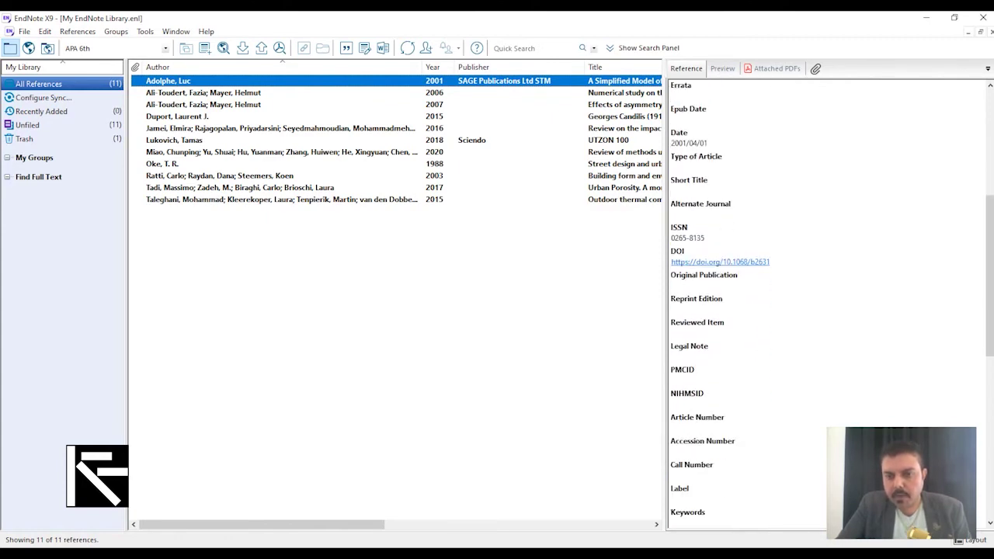
pyautogui.scroll(-3, 827, 302)
pyautogui.scroll(-3, 826, 303)
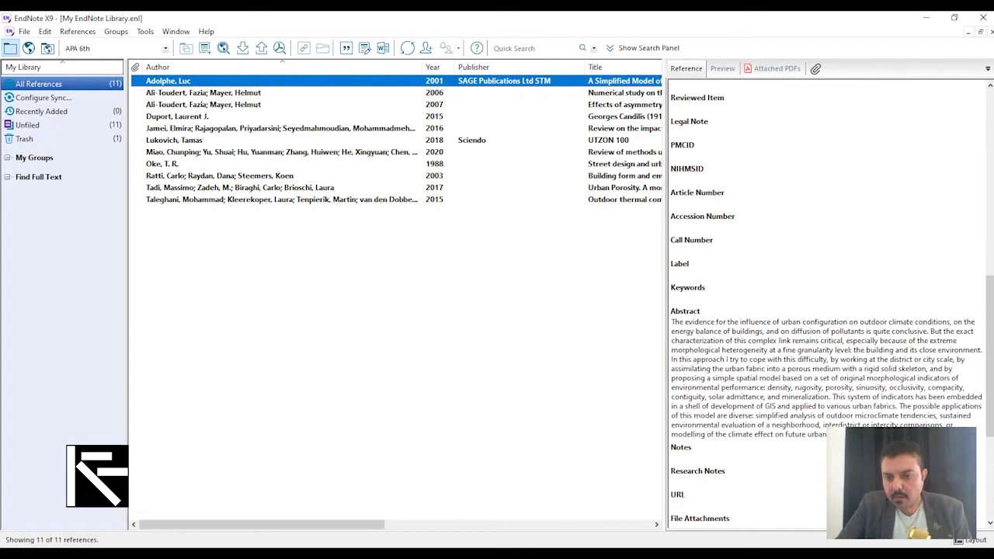
pyautogui.scroll(-2, 827, 303)
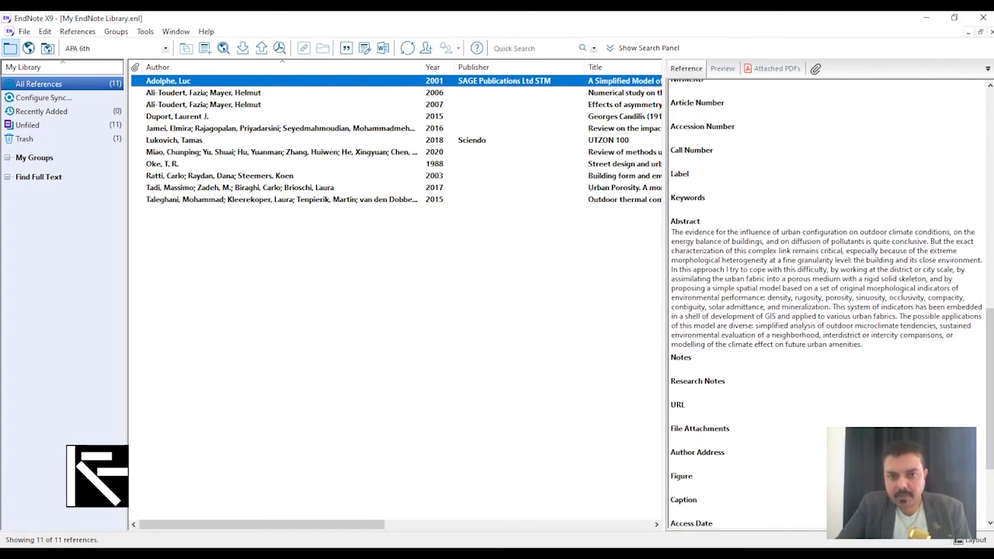
pyautogui.scroll(1, 827, 303)
pyautogui.scroll(2, 827, 303)
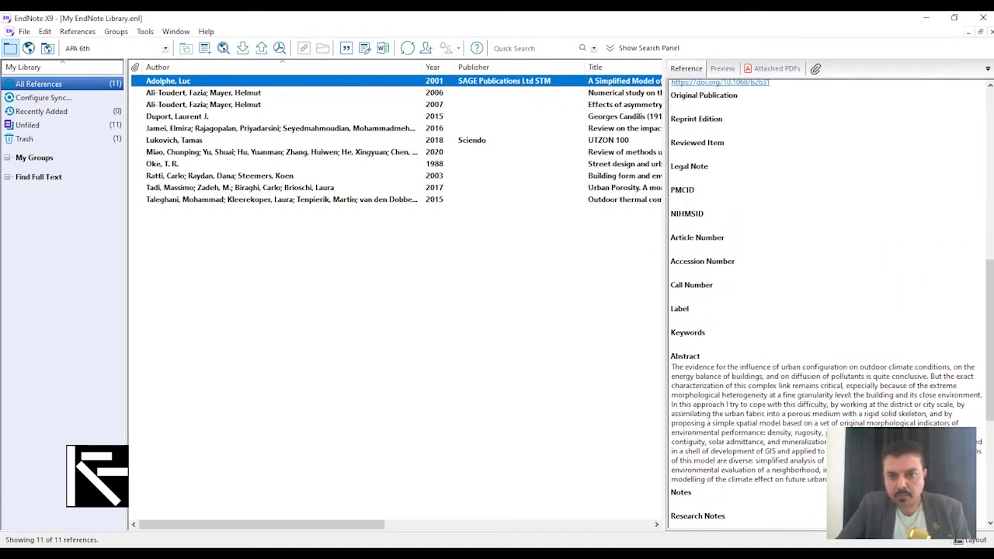
pyautogui.scroll(3, 826, 303)
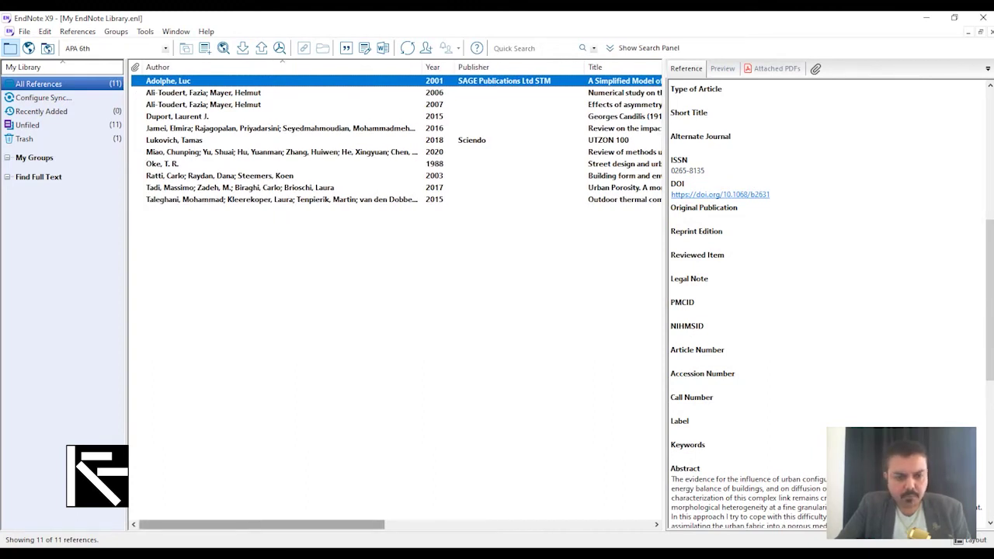
pyautogui.hscroll(5, 395, 295)
pyautogui.hscroll(-5, 395, 295)
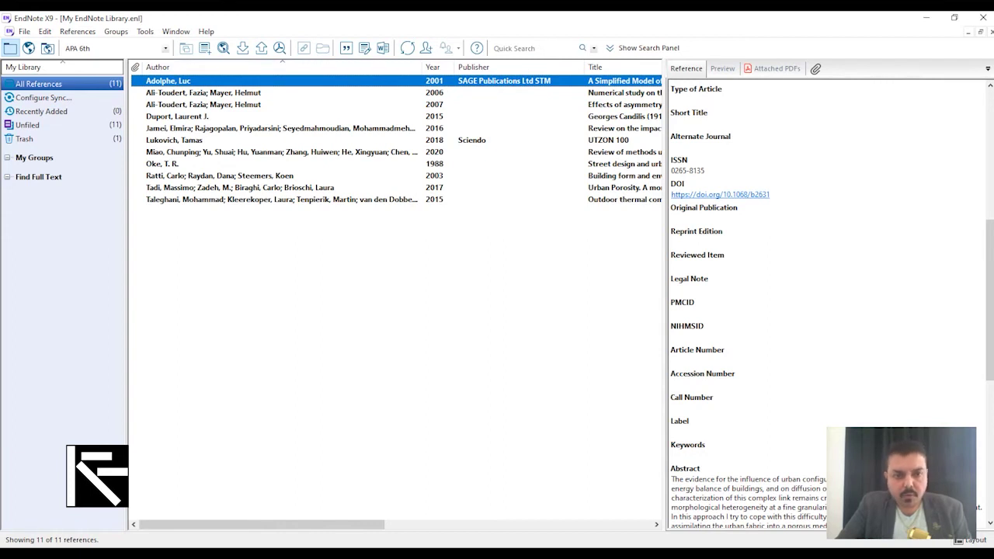
pyautogui.hotkey('alt', 'Tab')
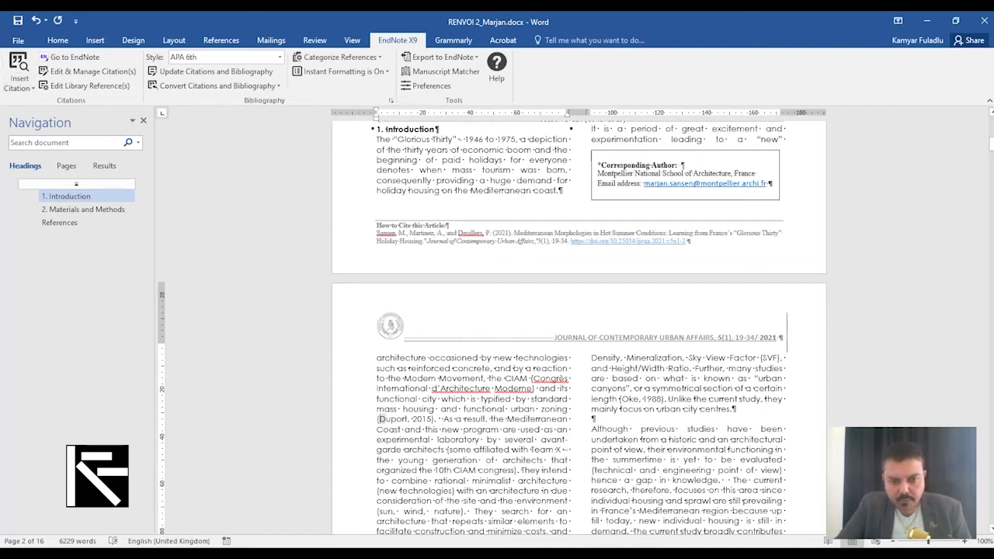
# - Insert a linked (Duport, 2015) EndNote citation after 'zoning' in the Introduction
pyautogui.click(387, 419)
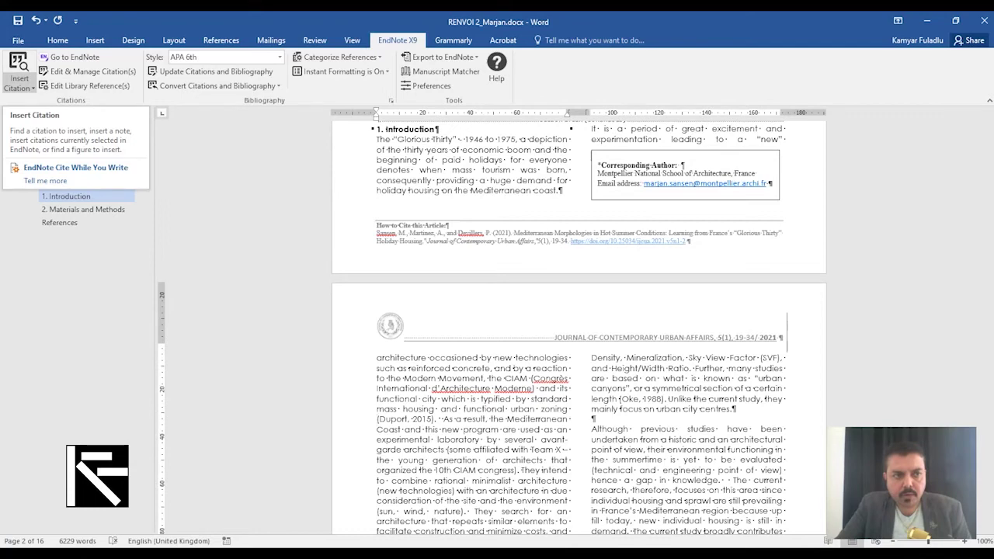
pyautogui.click(19, 66)
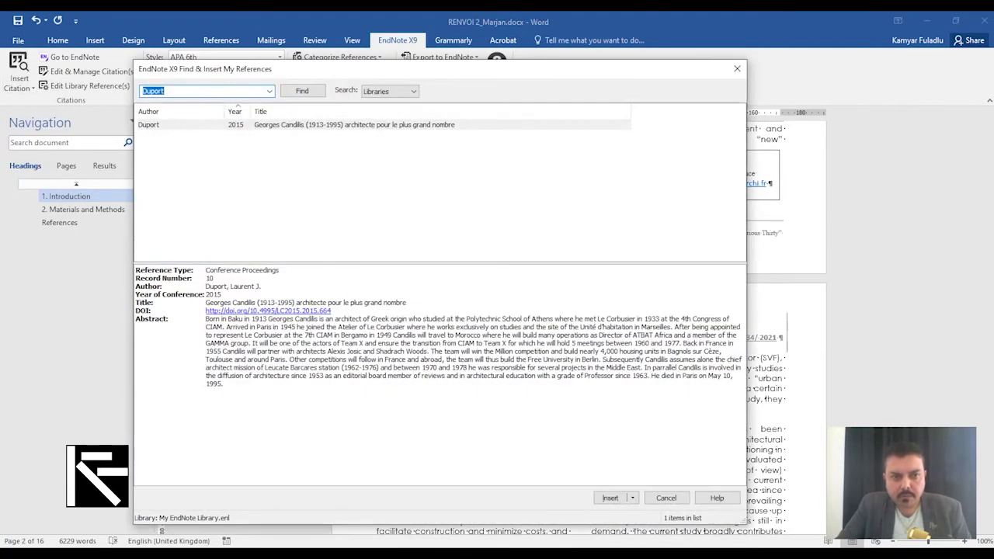
pyautogui.press('Return')
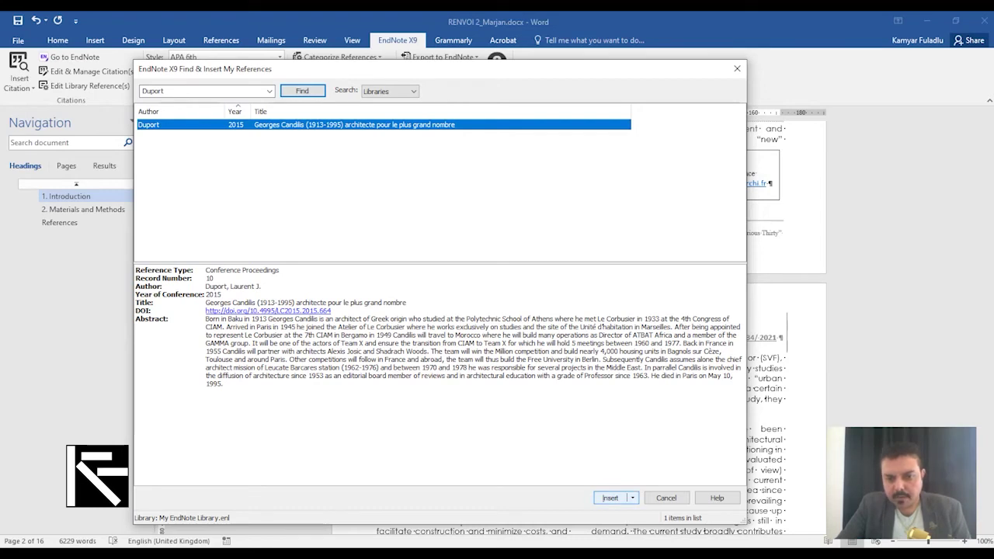
pyautogui.click(632, 498)
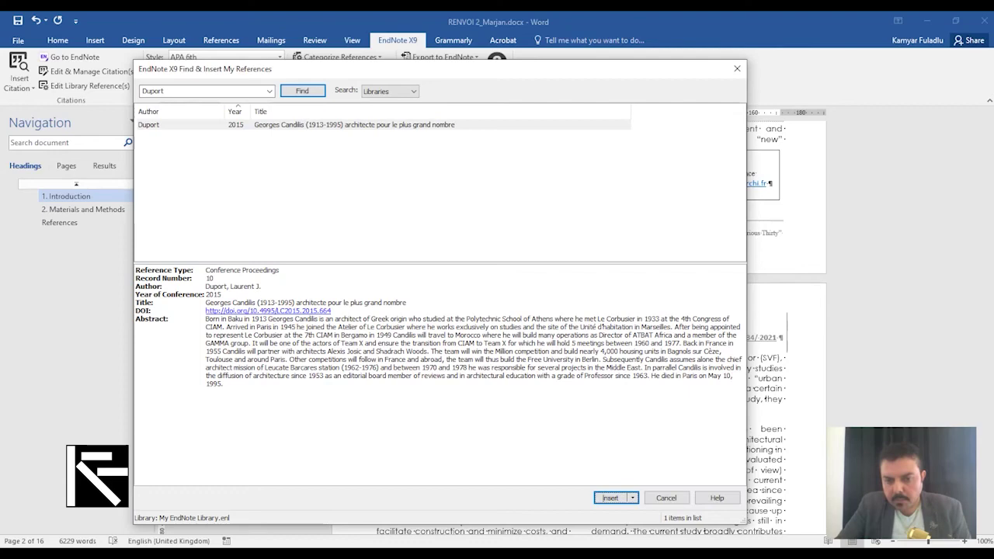
pyautogui.click(610, 498)
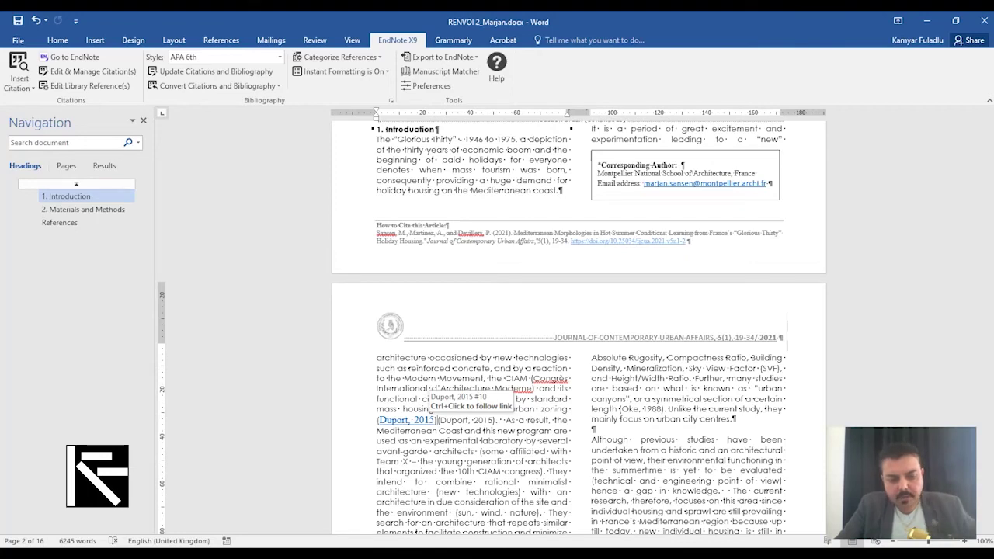
pyautogui.click(59, 222)
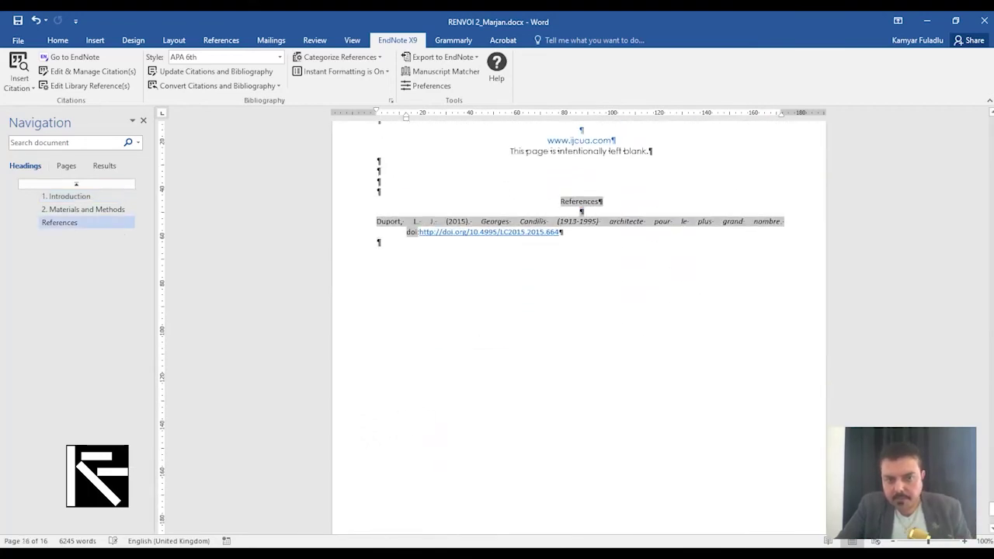
pyautogui.tripleClick(578, 226)
pyautogui.press('Right')
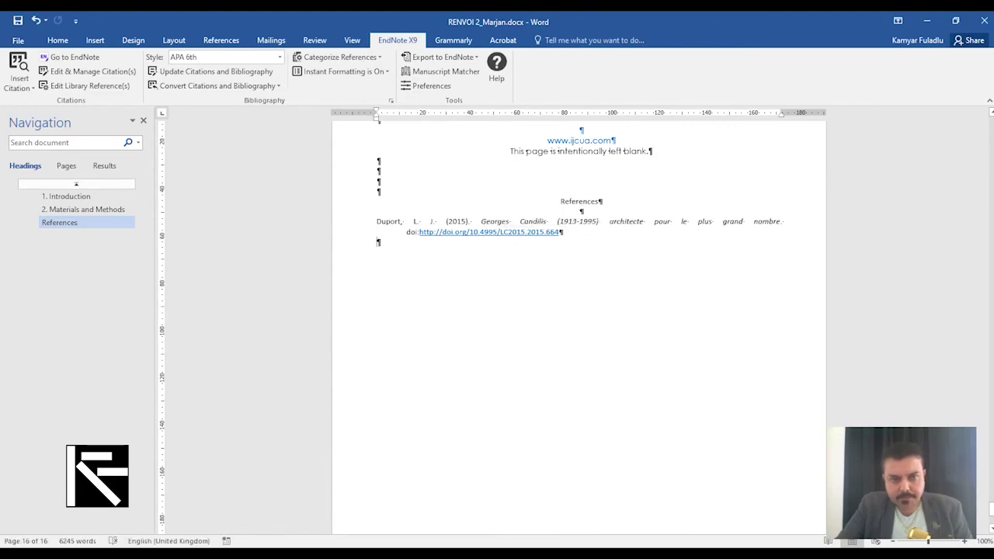
pyautogui.click(66, 195)
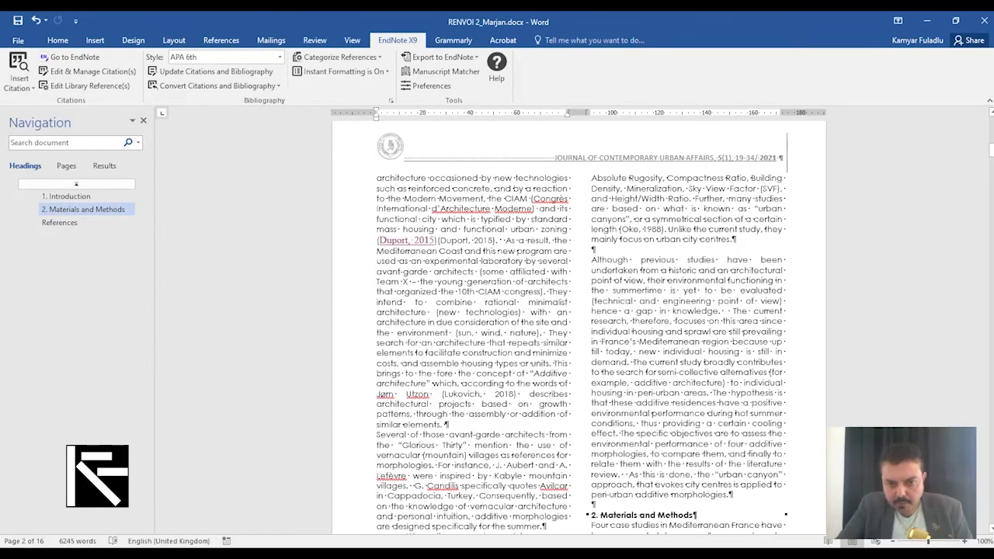
# - Copy the author name 'Lukovich' from the Introduction text
pyautogui.doubleClick(461, 393)
pyautogui.rightClick(461, 394)
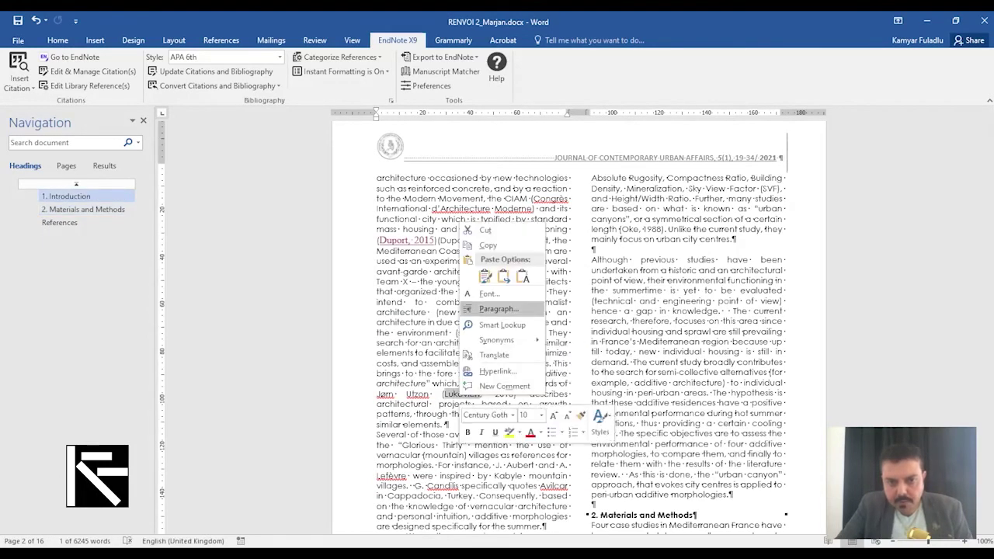
pyautogui.press('Escape')
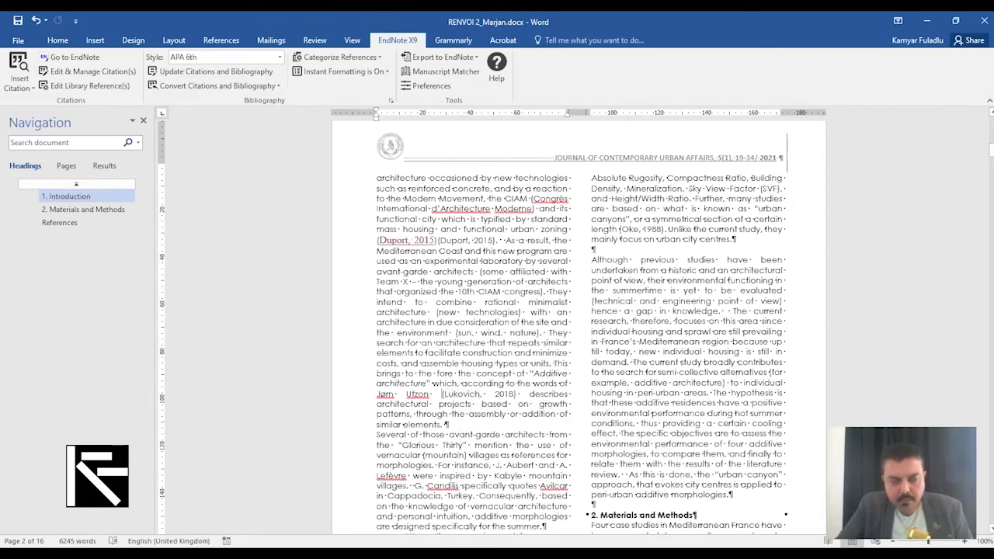
# - Search the EndNote library for Lukovich and insert the Lukovich 2018 citation after Utzon
pyautogui.click(18, 66)
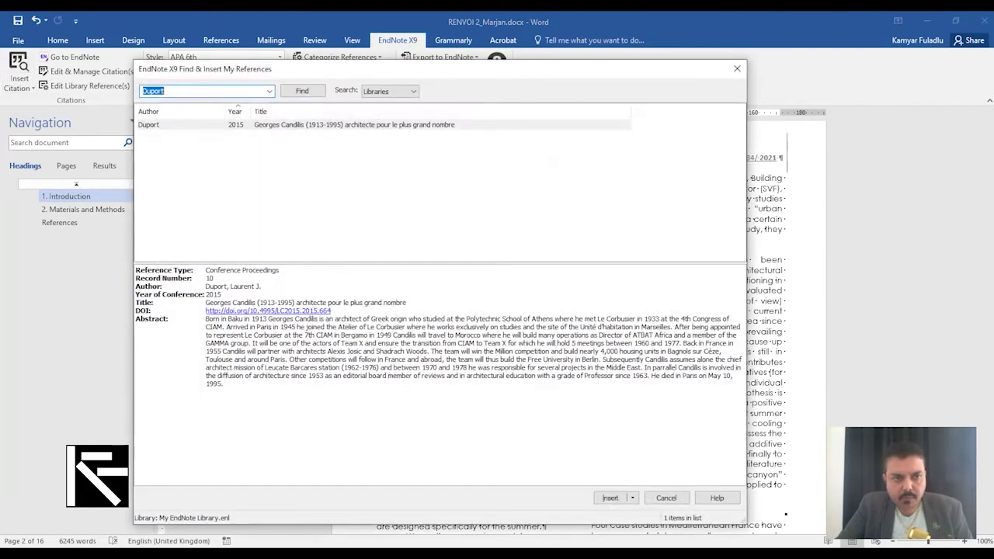
pyautogui.hotkey('alt', 'Down')
pyautogui.press('Escape')
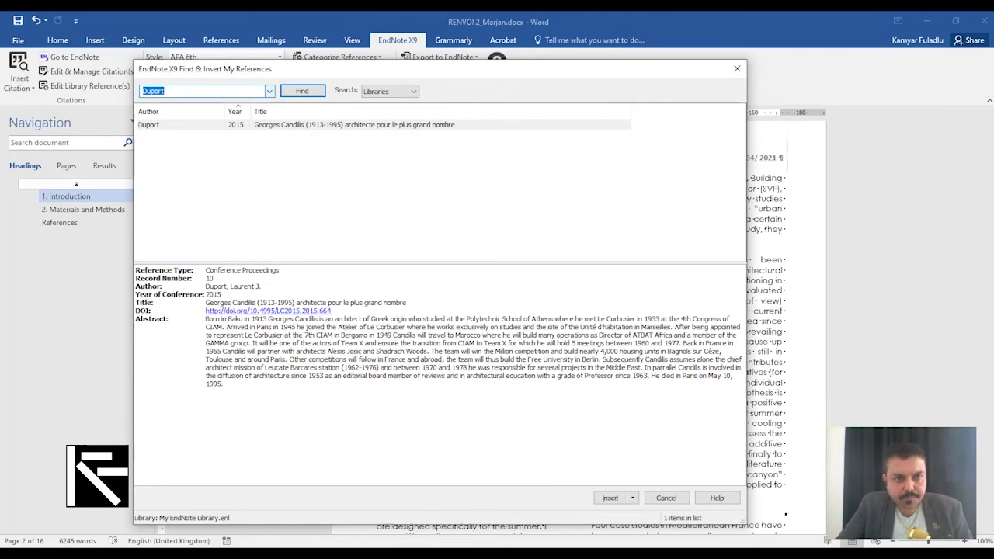
pyautogui.rightClick(203, 91)
pyautogui.click(236, 144)
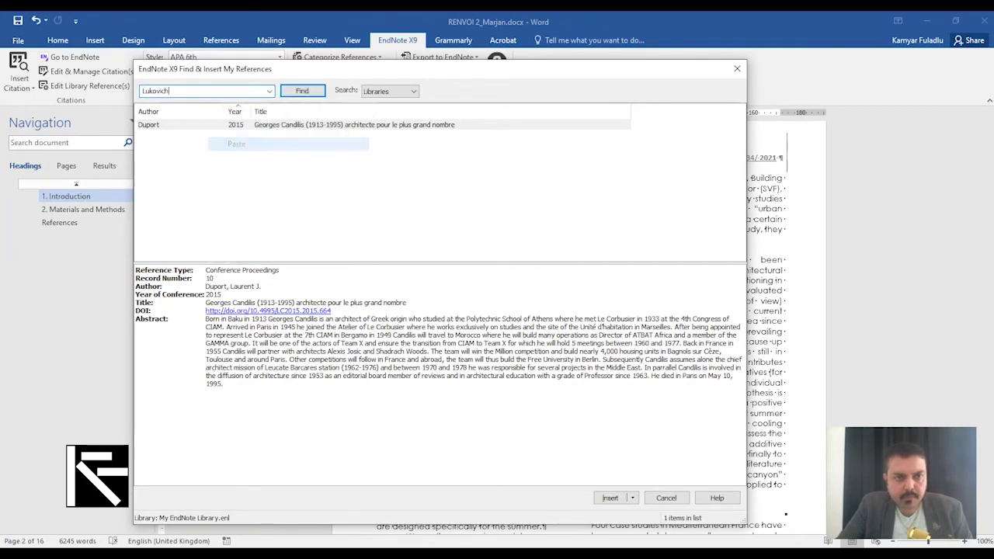
pyautogui.press('Return')
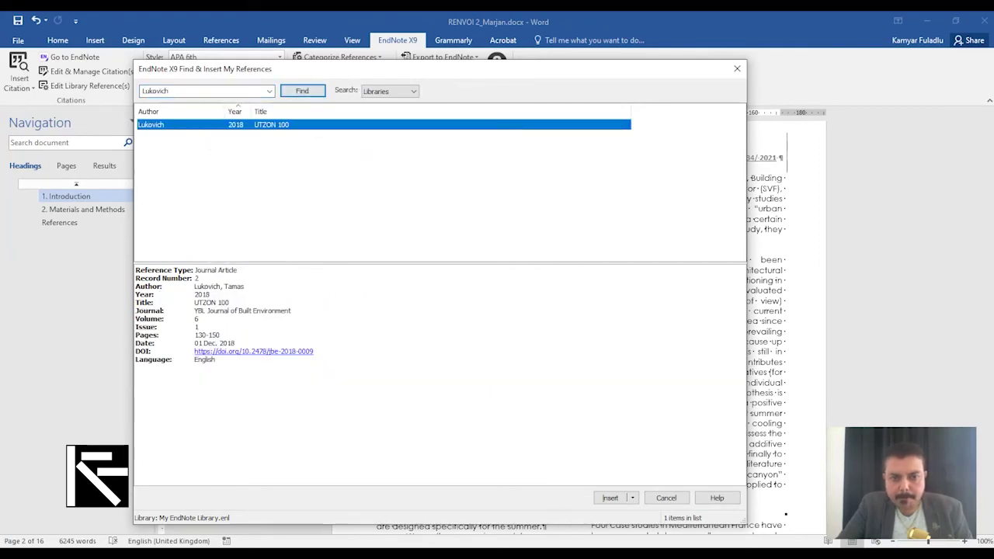
pyautogui.click(610, 498)
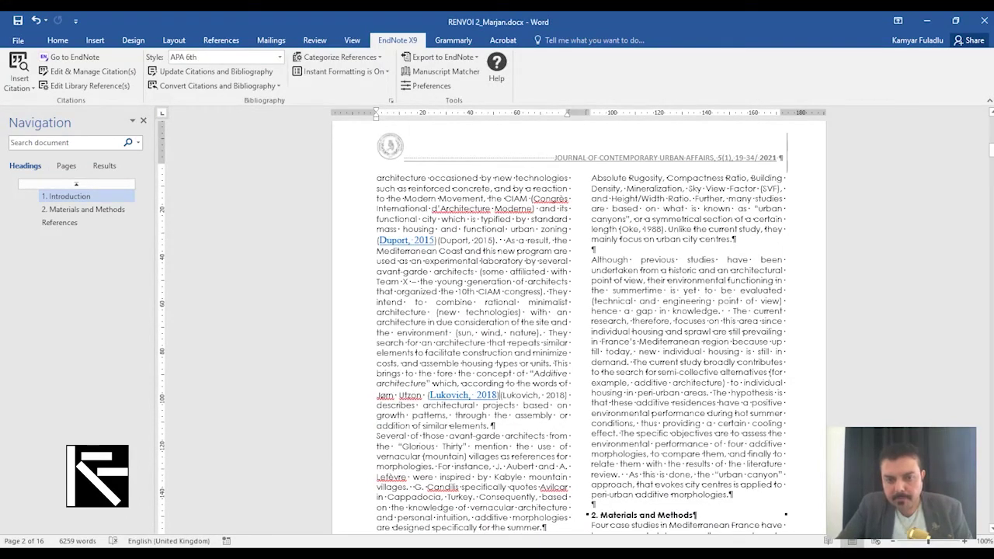
pyautogui.scroll(-3, 578, 326)
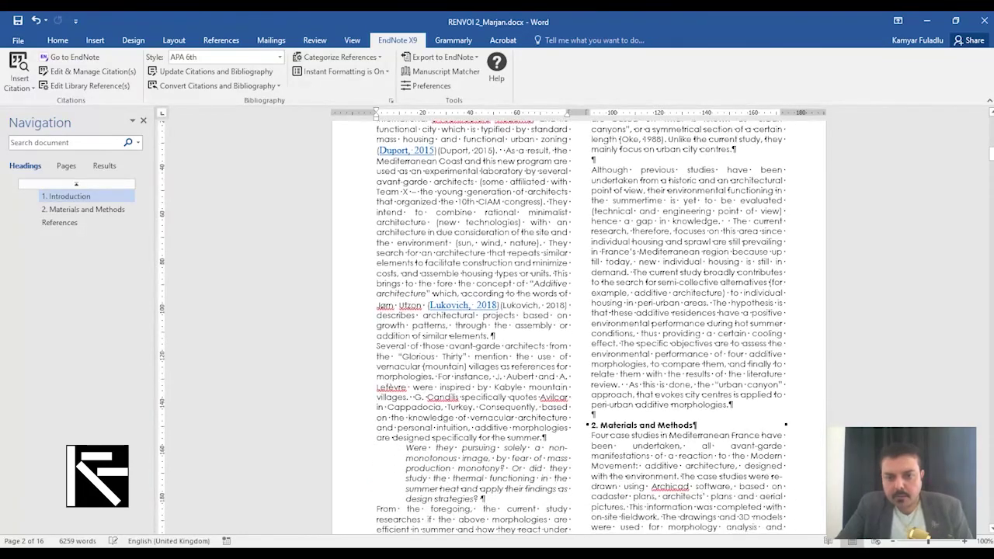
pyautogui.scroll(-2, 578, 326)
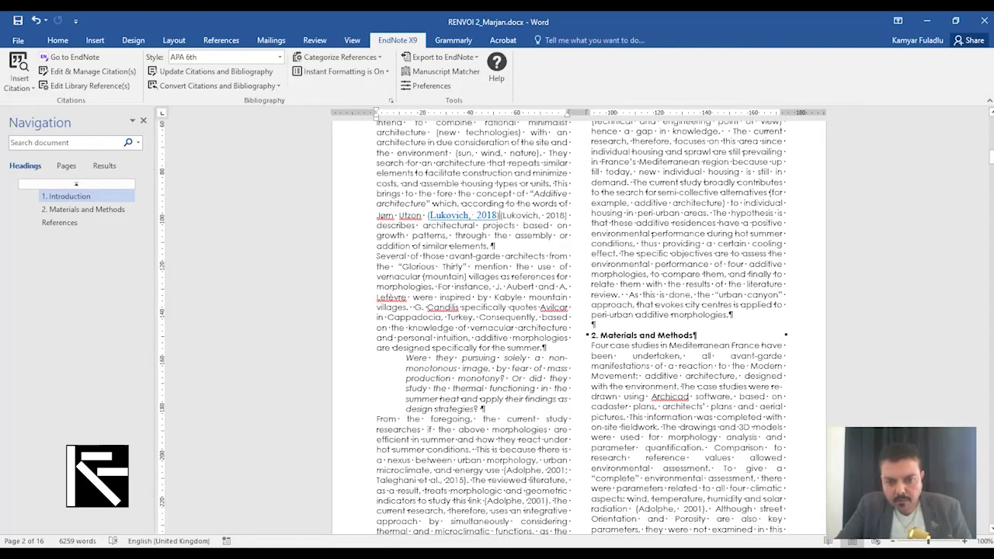
pyautogui.scroll(-3, 579, 326)
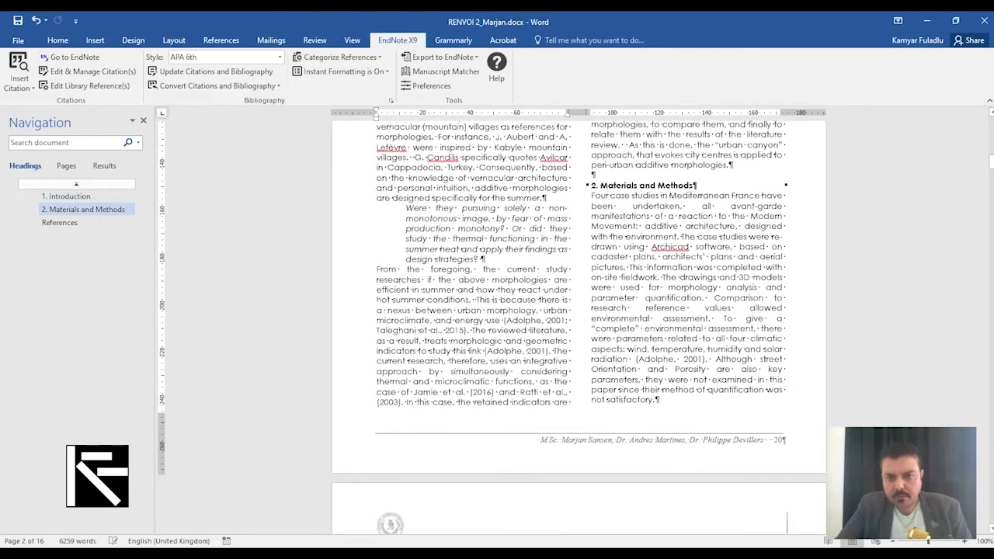
pyautogui.scroll(-5, 578, 326)
pyautogui.scroll(5, 578, 326)
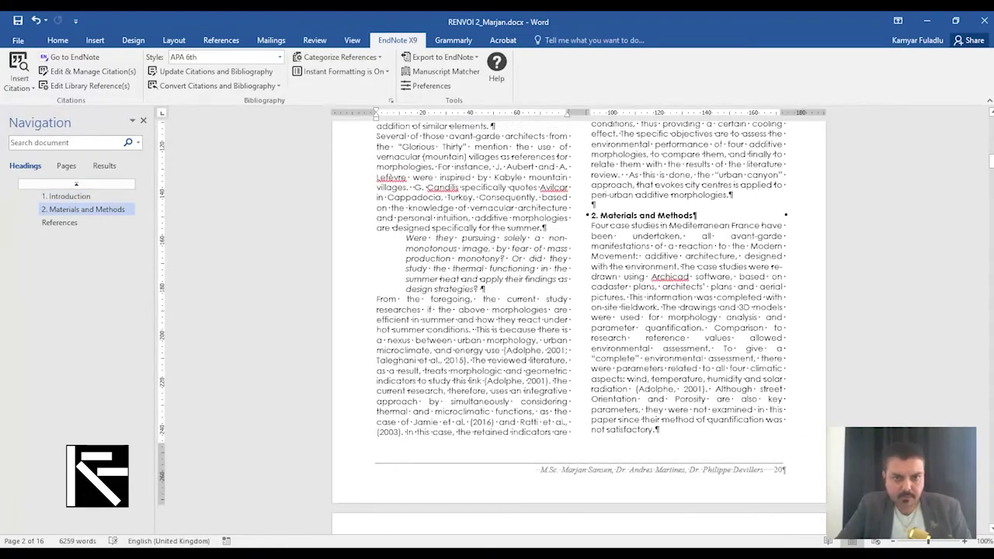
pyautogui.scroll(3, 579, 326)
pyautogui.scroll(2, 579, 326)
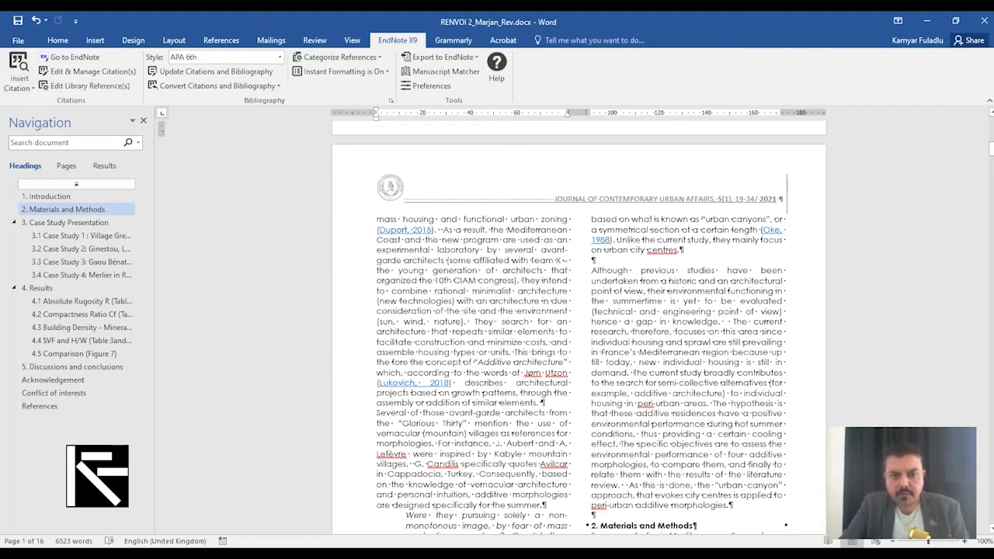
# - Jump to the References section via the Navigation pane and scroll through the bibliography
pyautogui.scroll(-3, 579, 326)
pyautogui.scroll(-3, 579, 326)
pyautogui.scroll(-2, 578, 326)
pyautogui.scroll(-2, 578, 326)
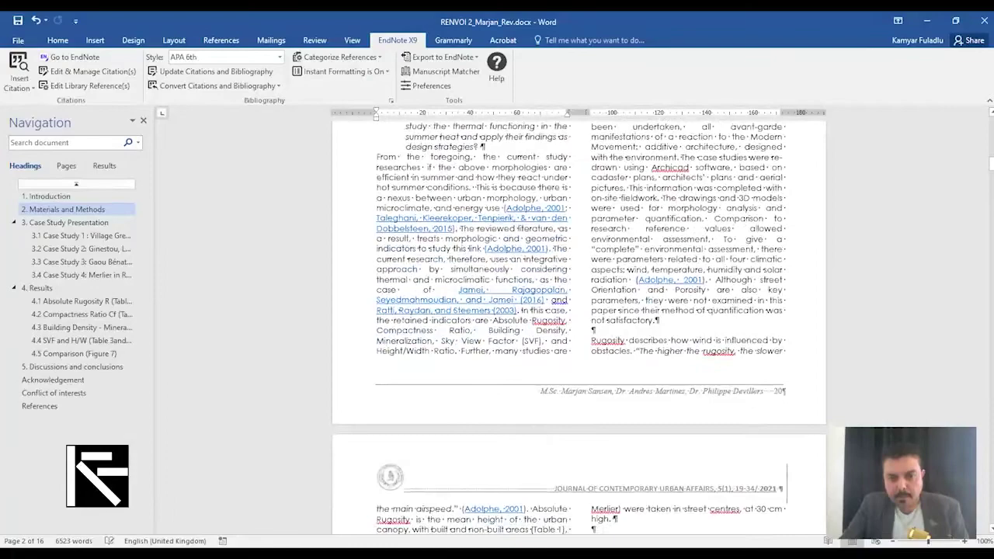
pyautogui.scroll(-4, 578, 326)
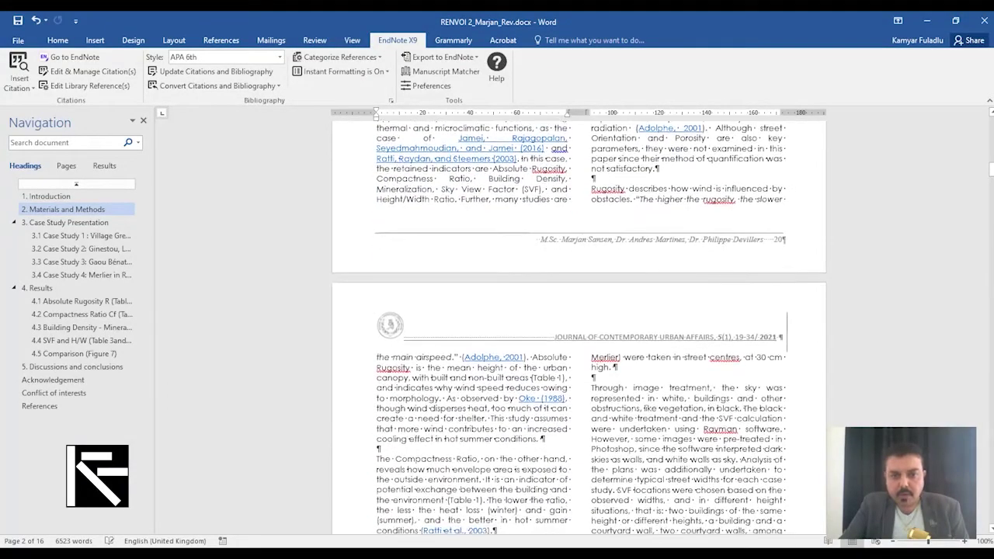
pyautogui.scroll(-4, 579, 327)
pyautogui.scroll(-4, 578, 326)
pyautogui.scroll(-1, 579, 326)
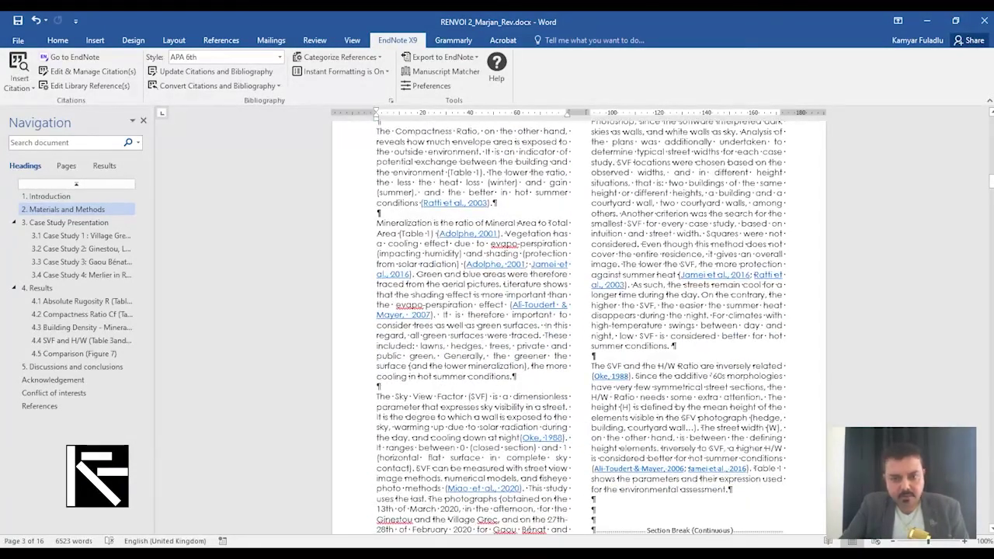
pyautogui.scroll(-5, 578, 326)
pyautogui.click(38, 406)
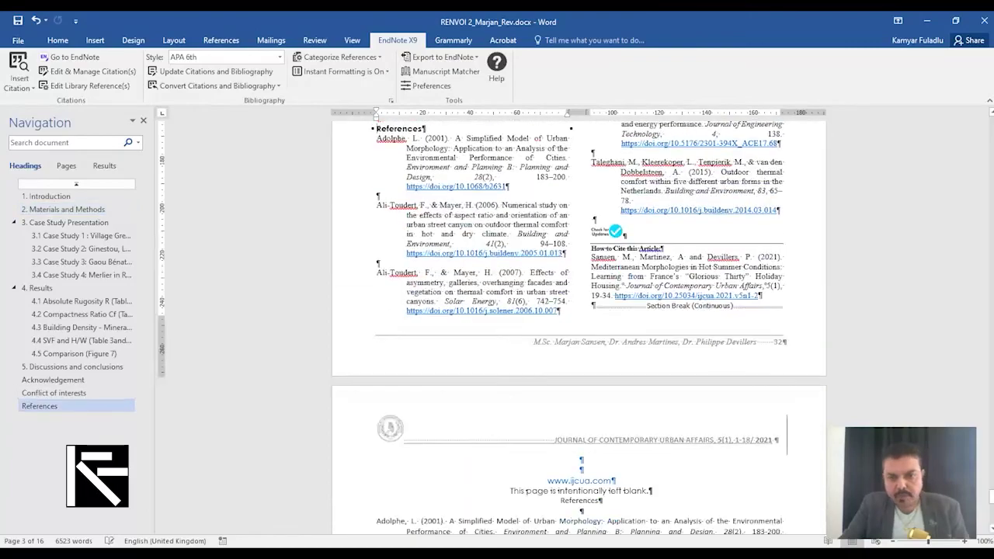
pyautogui.scroll(-2, 578, 326)
pyautogui.scroll(-1, 578, 326)
pyautogui.scroll(10, 578, 326)
pyautogui.scroll(1, 578, 326)
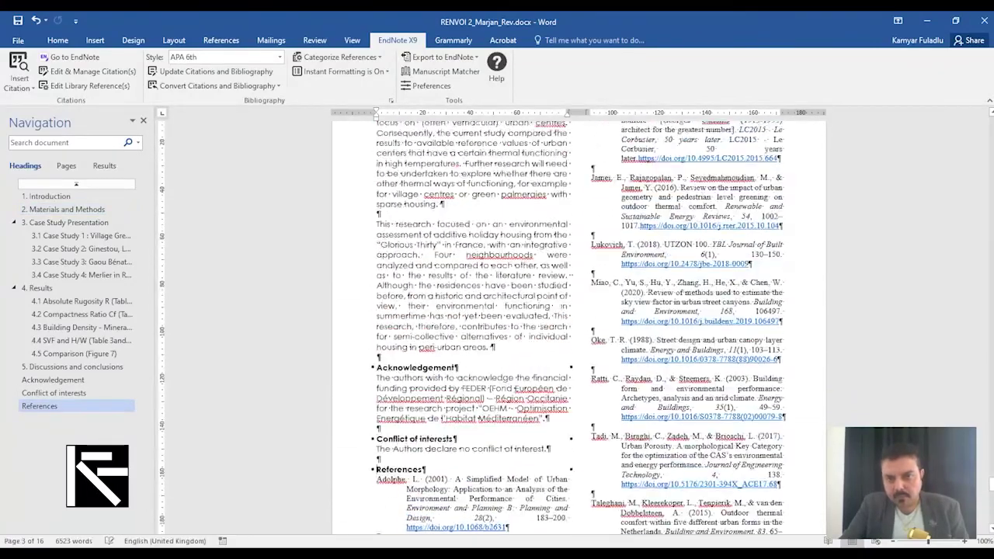
pyautogui.scroll(1, 578, 326)
pyautogui.scroll(3, 578, 326)
pyautogui.scroll(1, 578, 326)
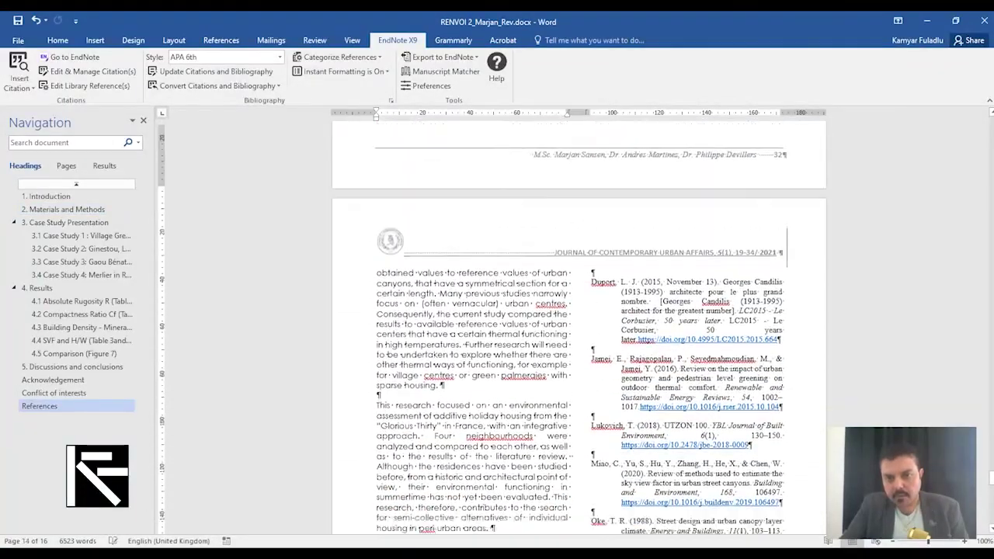
pyautogui.scroll(-4, 579, 326)
pyautogui.scroll(-8, 579, 326)
pyautogui.scroll(-6, 578, 326)
pyautogui.scroll(-2, 579, 326)
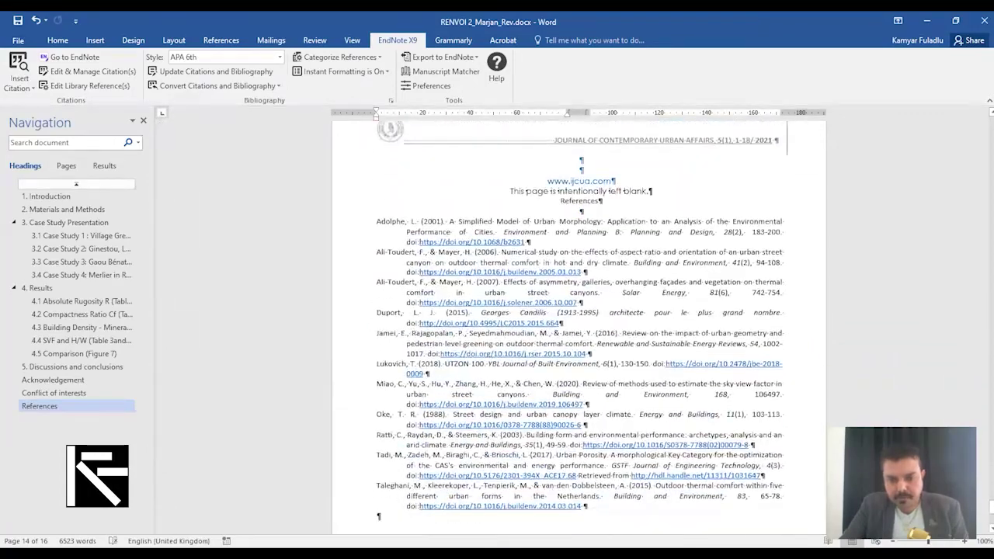
# - Highlight the 11-entry APA reference list, deselect it, and switch to EndNote X9
pyautogui.moveTo(560, 201)
pyautogui.mouseDown()
pyautogui.moveTo(776, 326)
pyautogui.moveTo(776, 489)
pyautogui.moveTo(588, 506)
pyautogui.mouseUp()
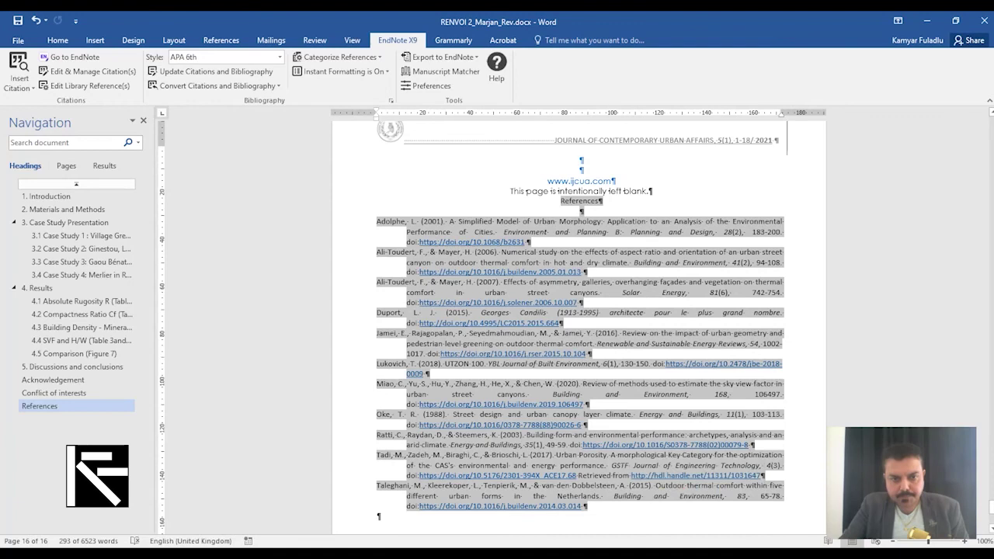
pyautogui.click(448, 232)
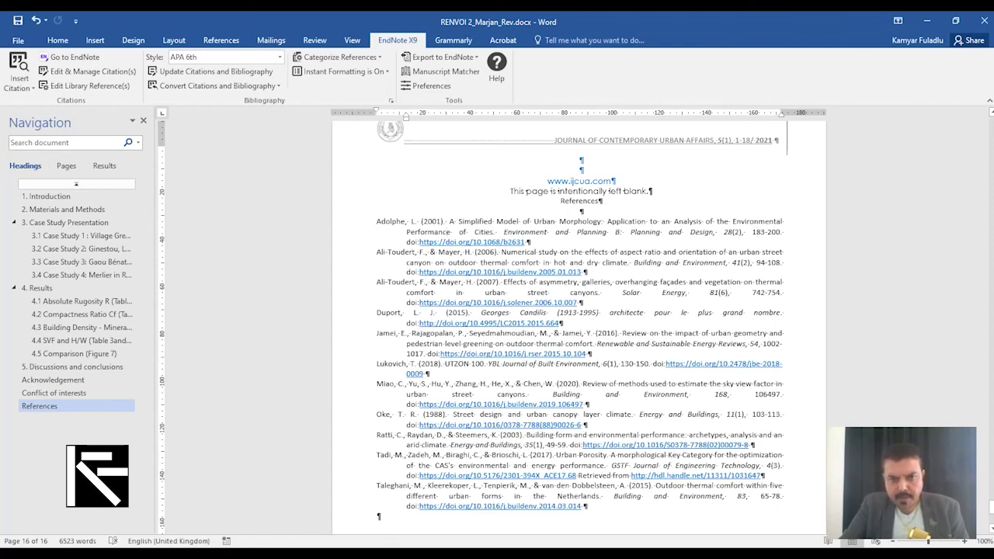
pyautogui.hotkey('alt', 'Tab')
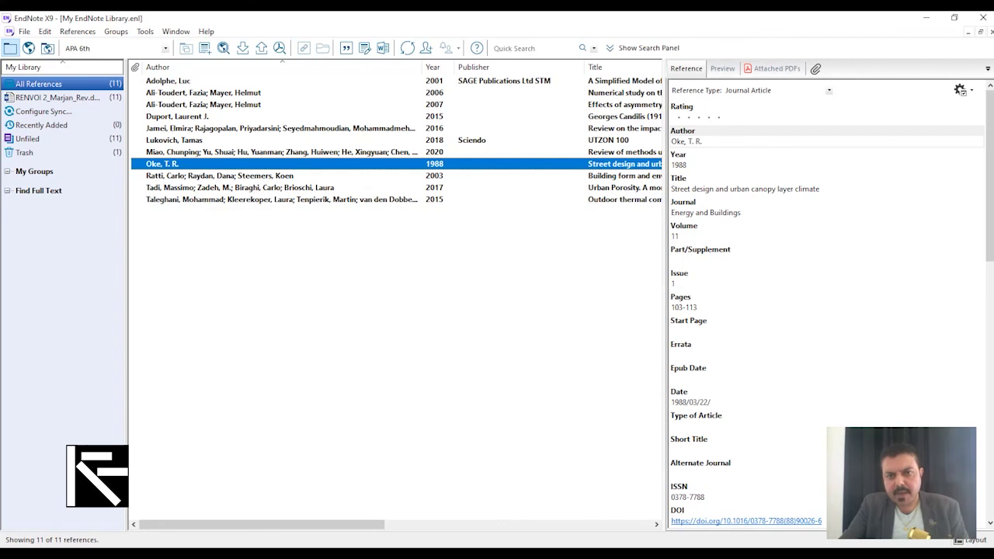
# - Return to Word and show the top of the References page starting with Adolphe 2001
pyautogui.hotkey('alt', 'Tab')
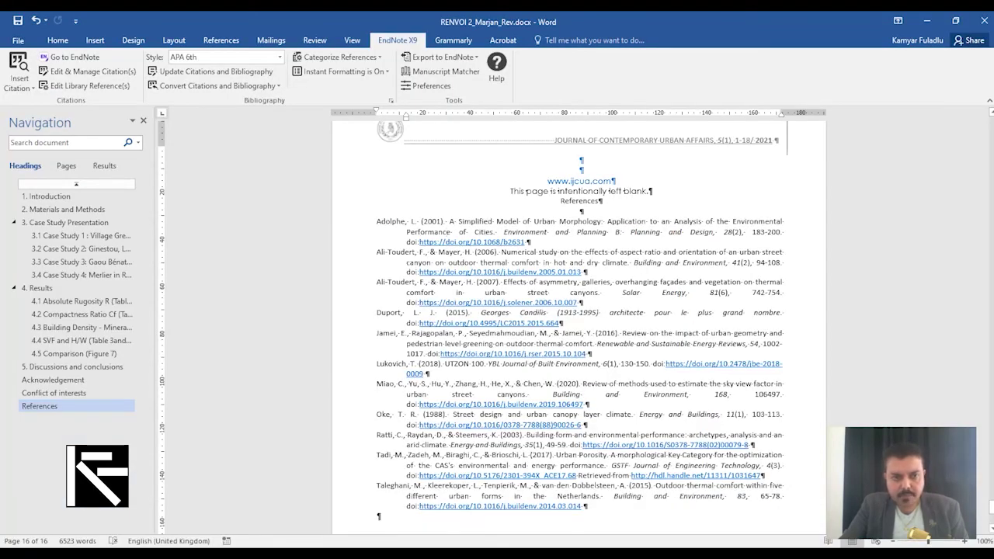
pyautogui.scroll(3, 579, 326)
pyautogui.scroll(2, 578, 327)
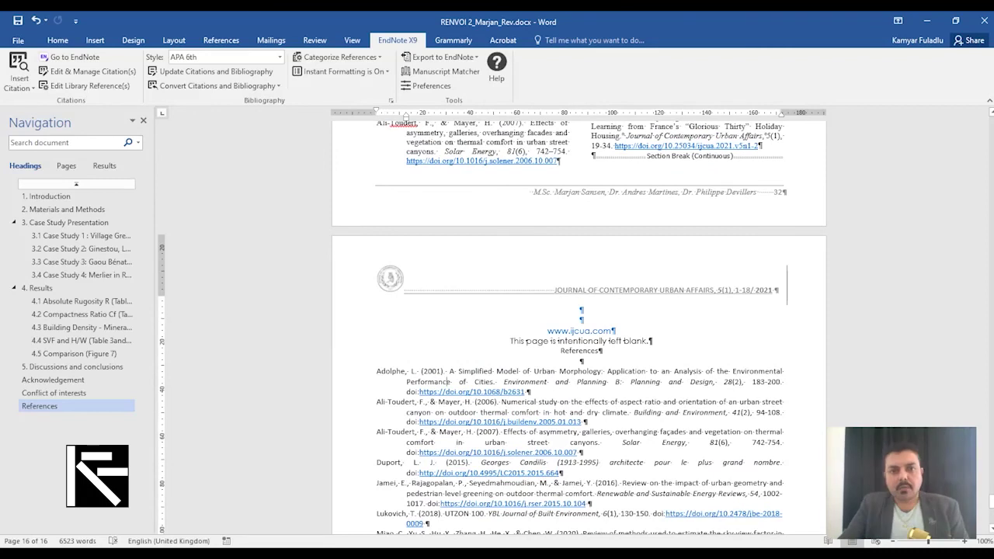